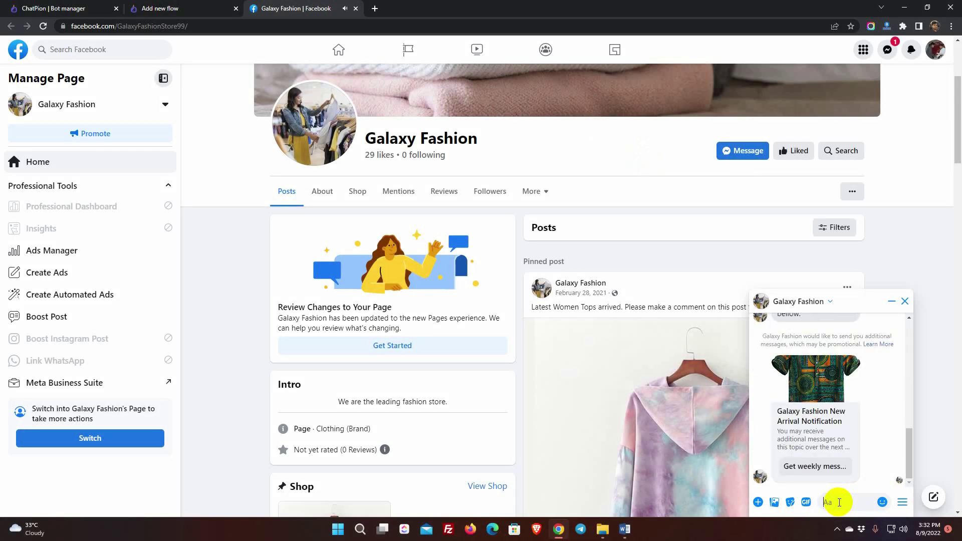
Accept Galaxy Fashion's 'Get weekly messages' opt-in in the Messenger chat
left_click(822, 466)
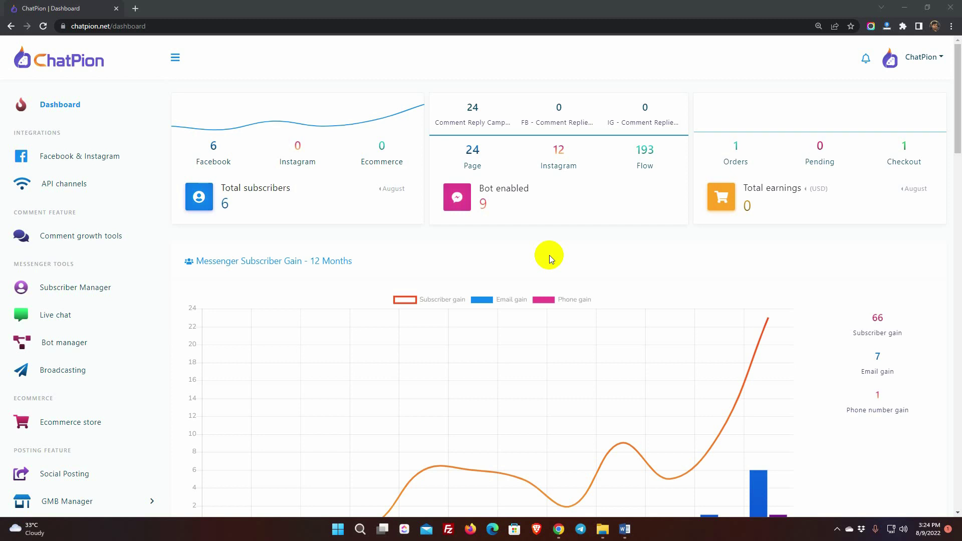
Create a new Galaxy Fashion bot flow titled 'Recurring Notification'
left_click(63, 345)
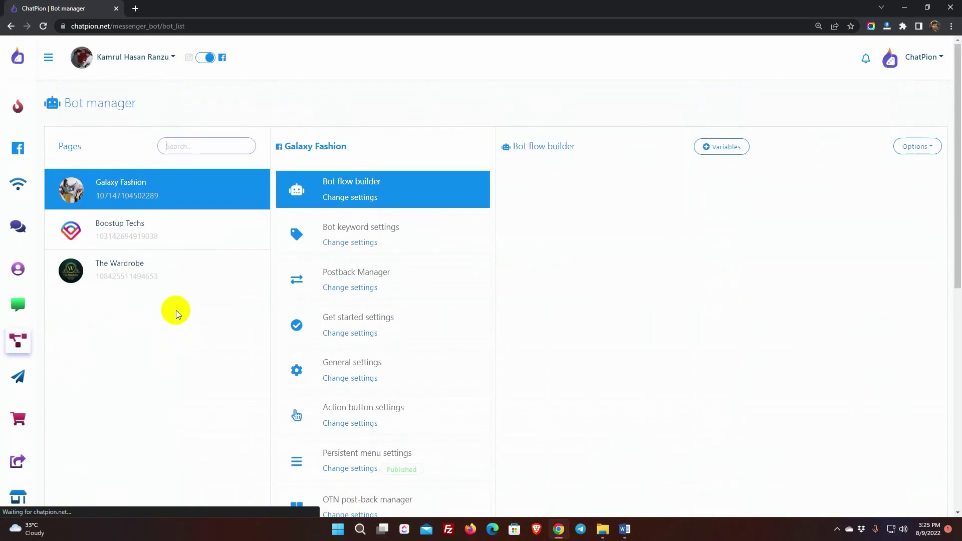
left_click(136, 197)
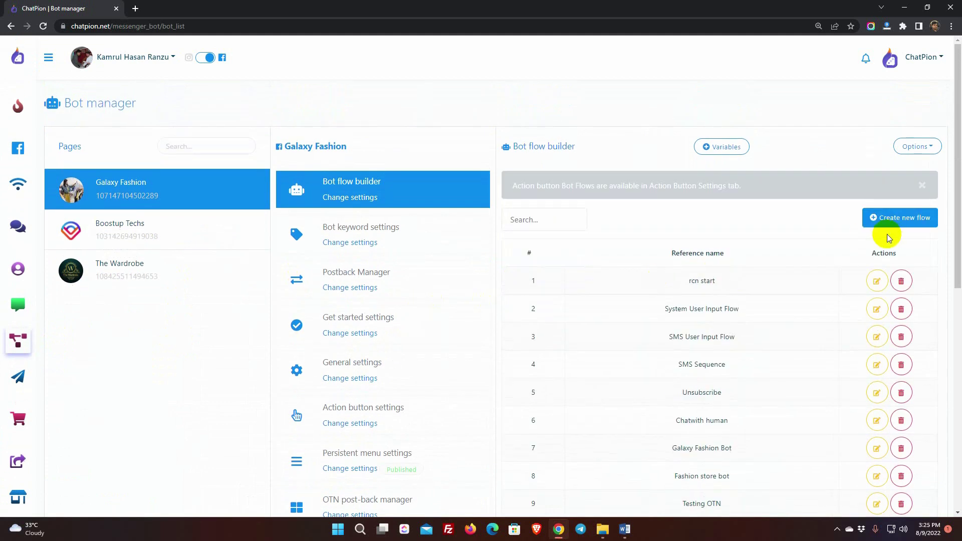
left_click(901, 219)
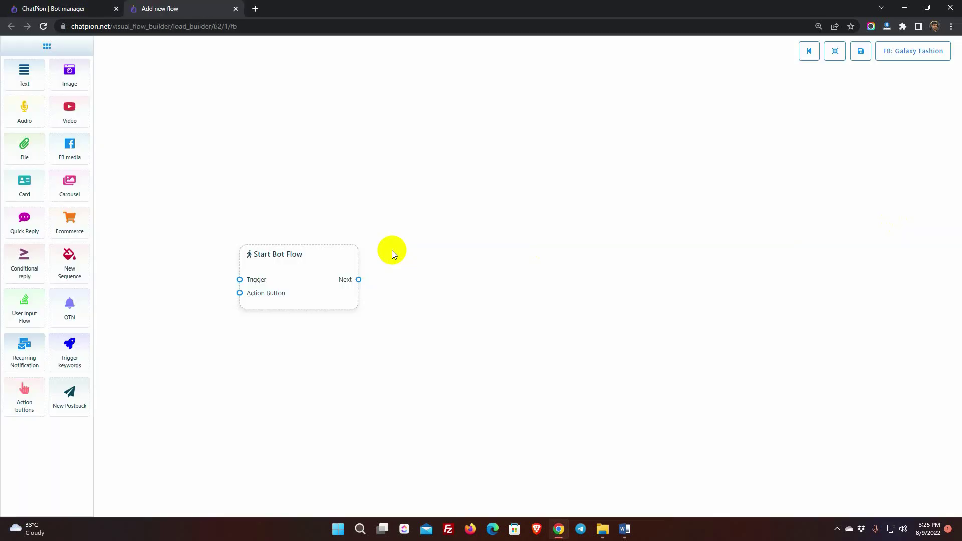
double_click(294, 285)
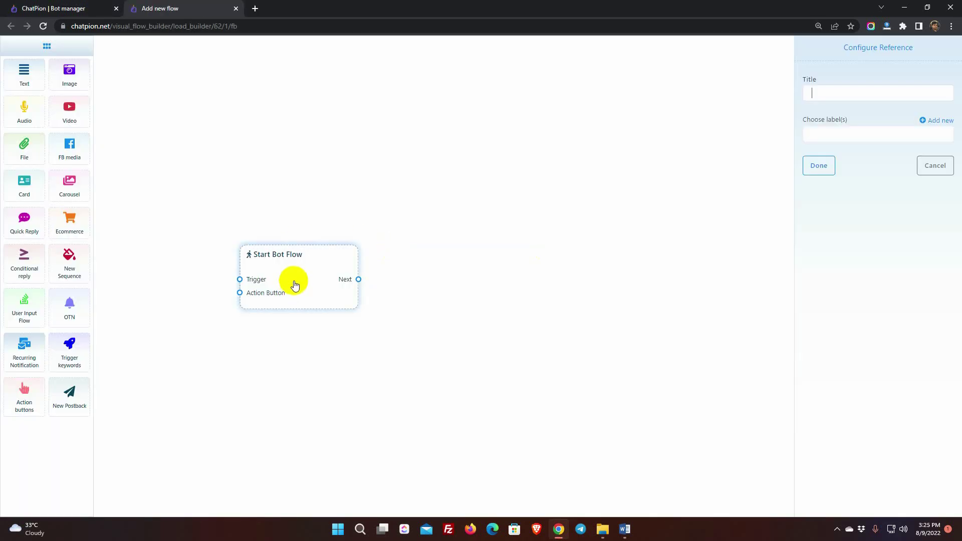
left_click(825, 92)
type("Recurring Notification")
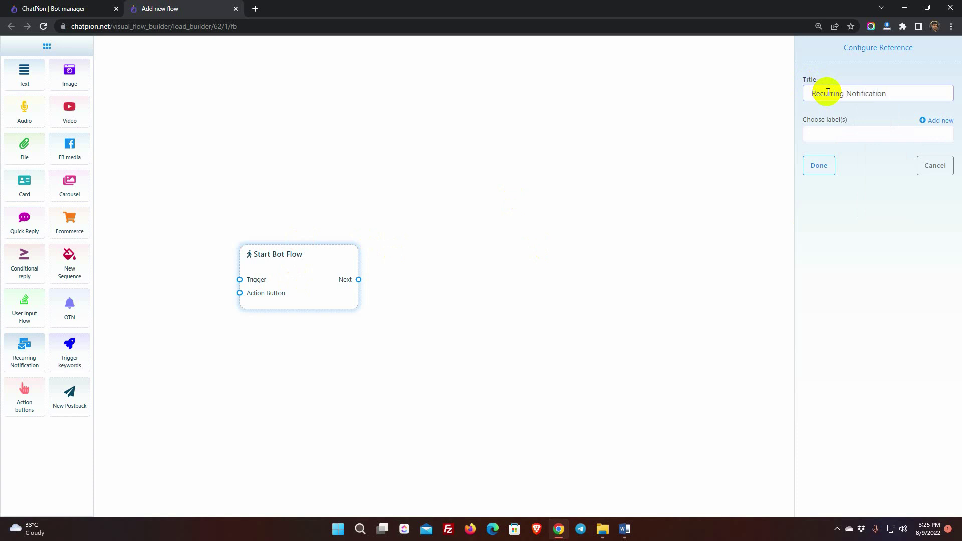
left_click(818, 166)
Link a trigger keywords node with 'recurring, notification' to the start node
left_click_drag(71, 350, 161, 332)
left_click_drag(219, 369, 237, 305)
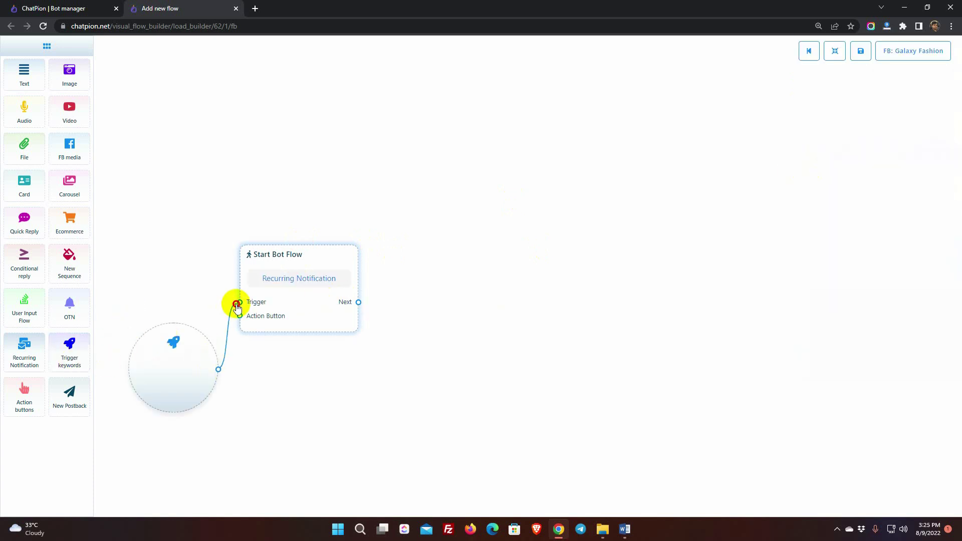
double_click(187, 337)
type("recurring, notification")
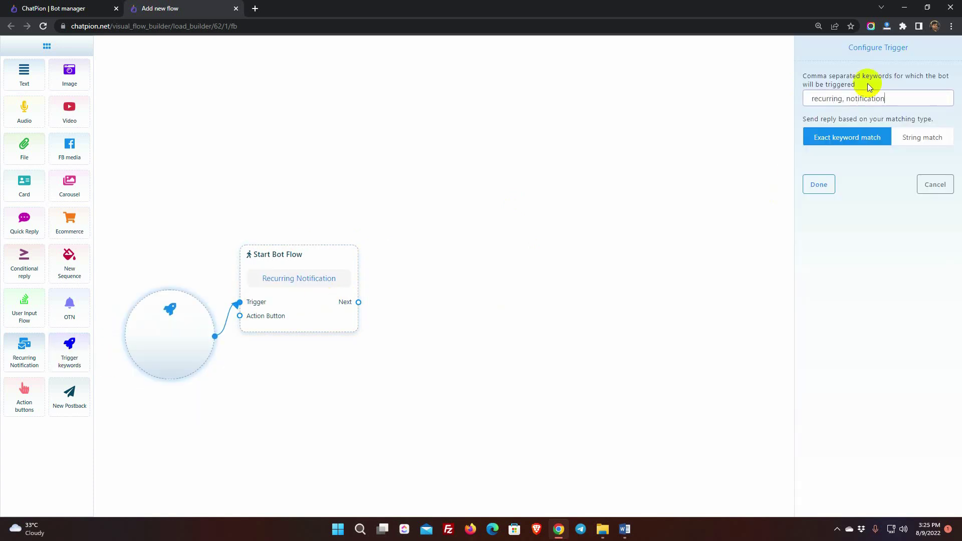
left_click(819, 184)
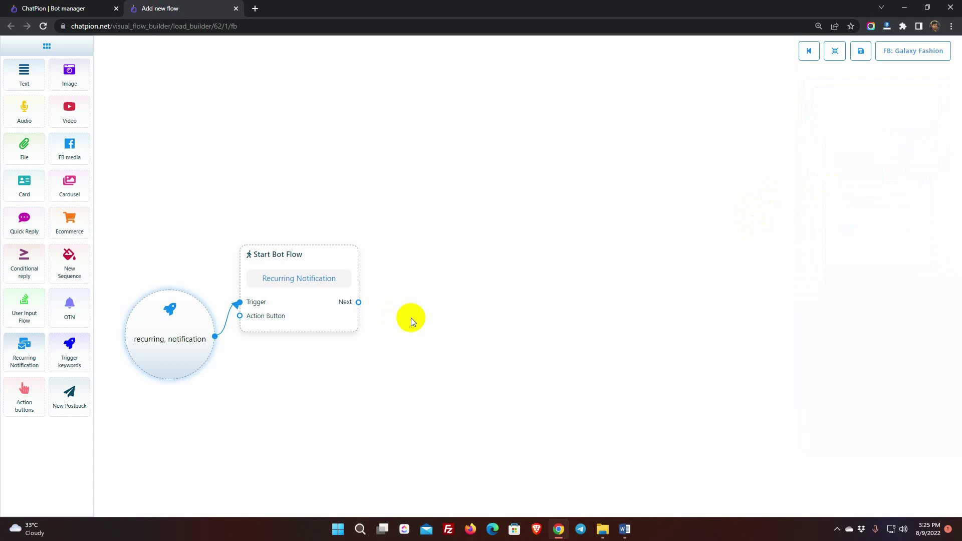
Add a thank-you Text reply after Start, with a 2-second typing display
left_click_drag(358, 302, 393, 223)
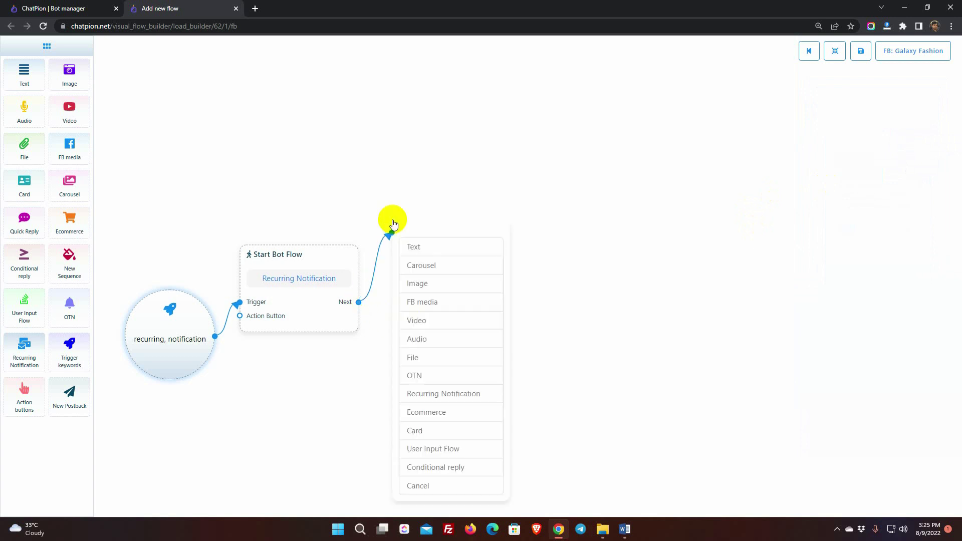
left_click(414, 247)
double_click(477, 228)
left_click(829, 120)
type("Thank you for")
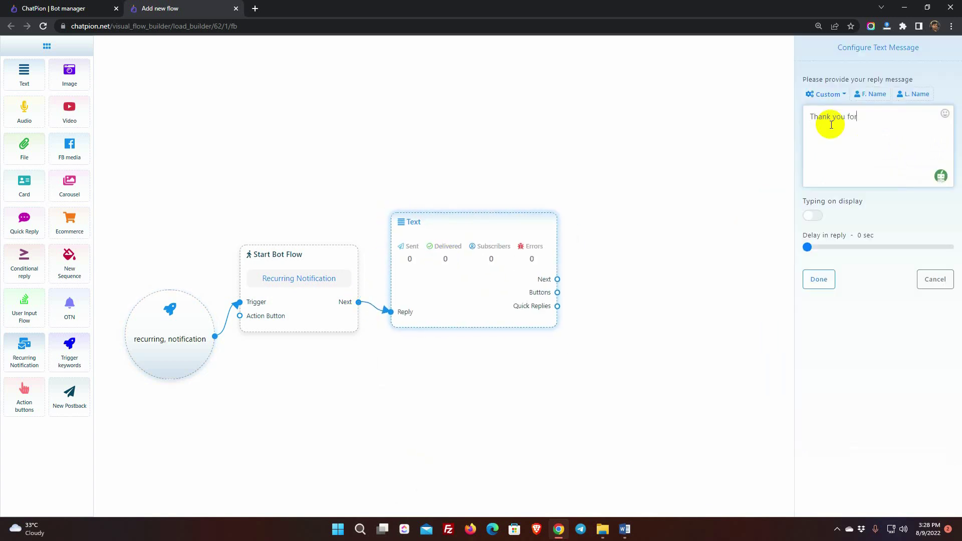
type(" contacting us. Once we have our new arrivals we will notfy you. To")
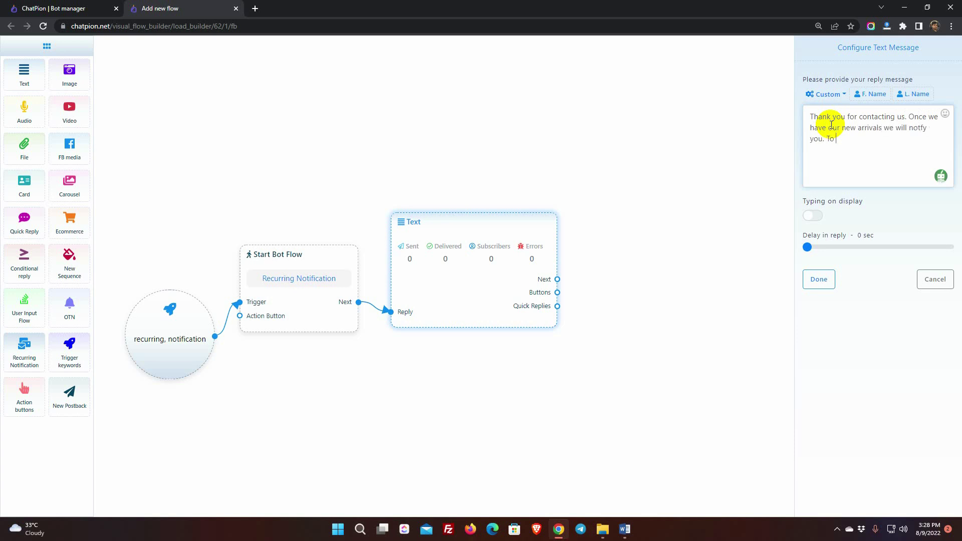
type("fied please click on the button bellow.")
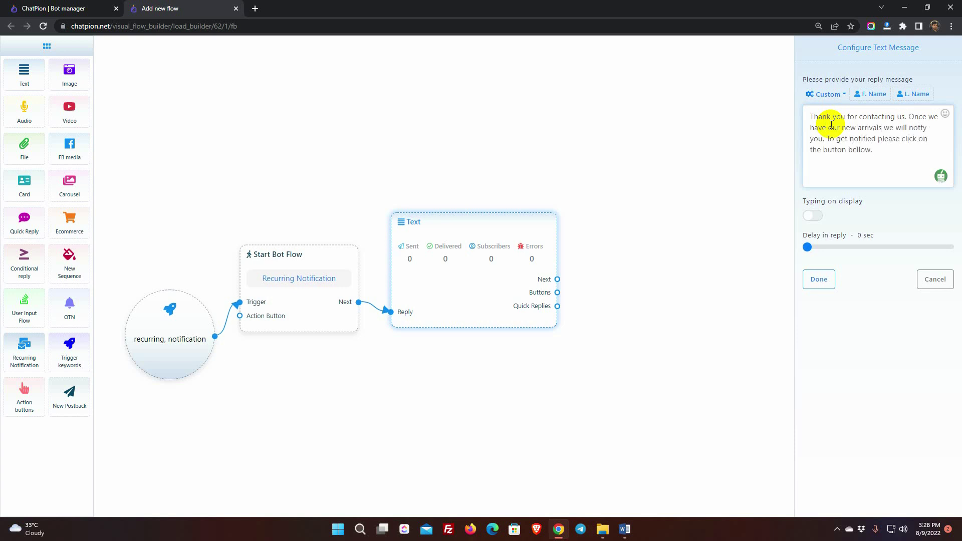
left_click(813, 215)
left_click_drag(807, 247, 813, 248)
left_click(819, 279)
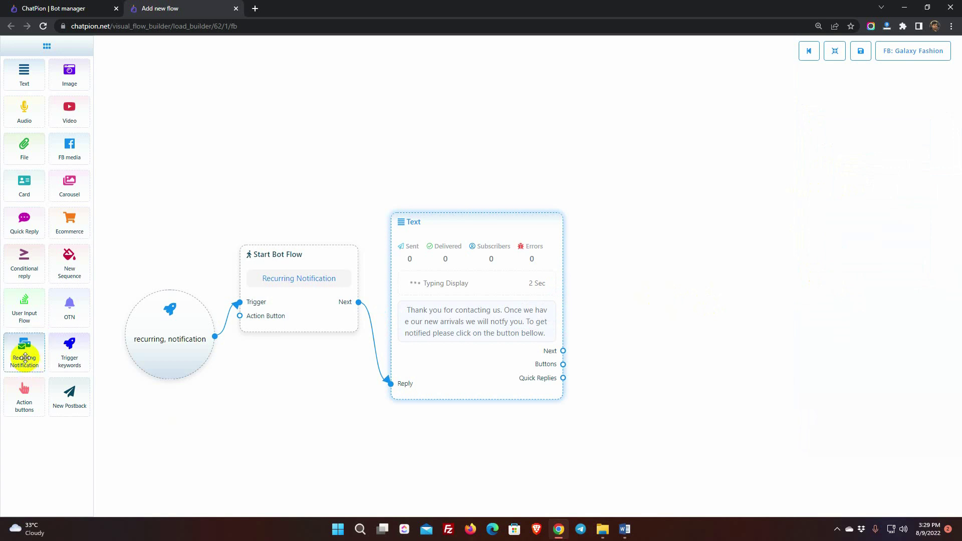
Link a weekly 'Galaxy Fashion New Arrival Notification' node after the text, using a new RCN postback
left_click_drag(26, 358, 657, 291)
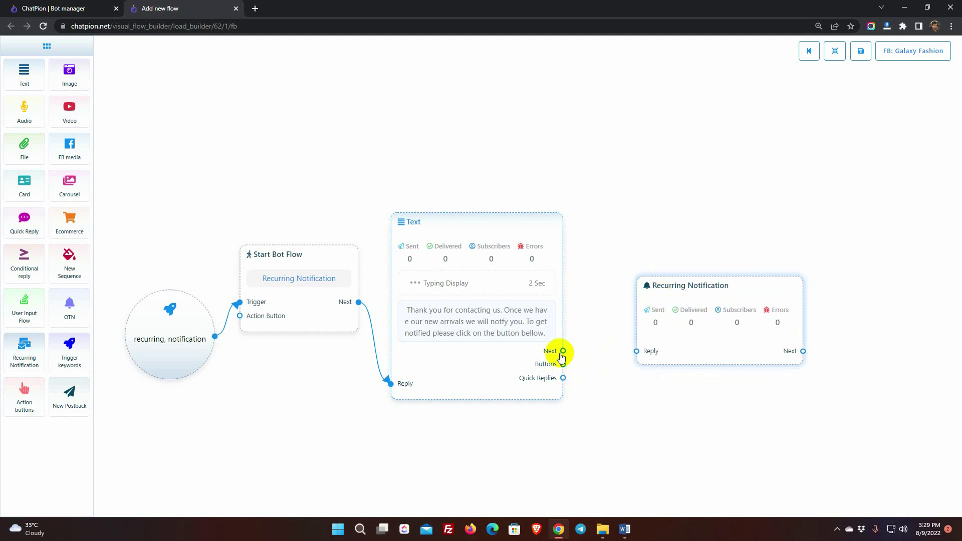
left_click_drag(563, 350, 637, 351)
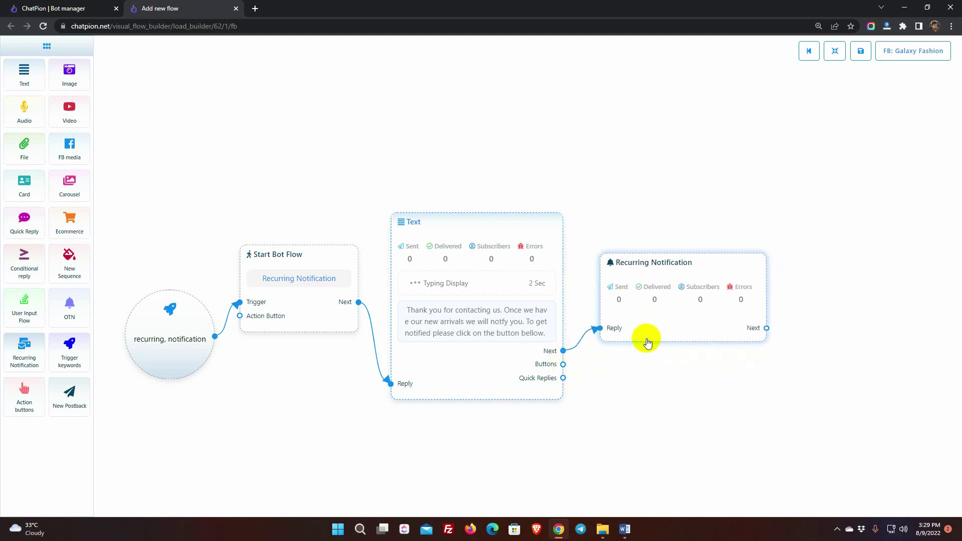
double_click(666, 312)
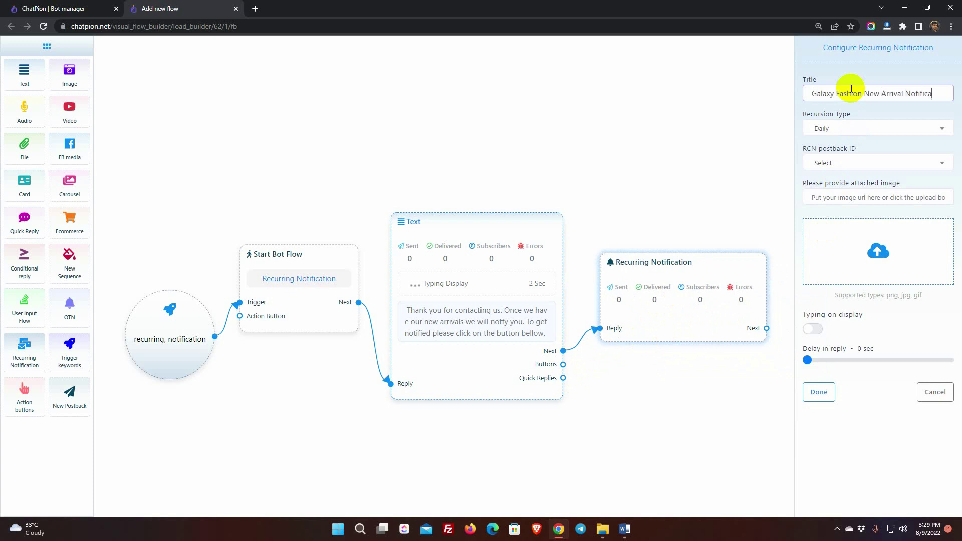
type("tion")
left_click_drag(852, 114, 802, 115)
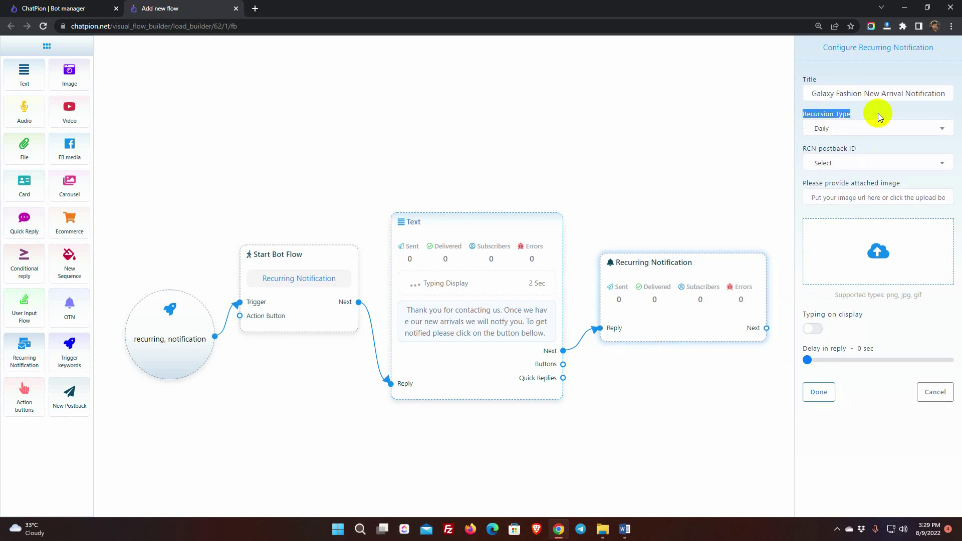
left_click(868, 130)
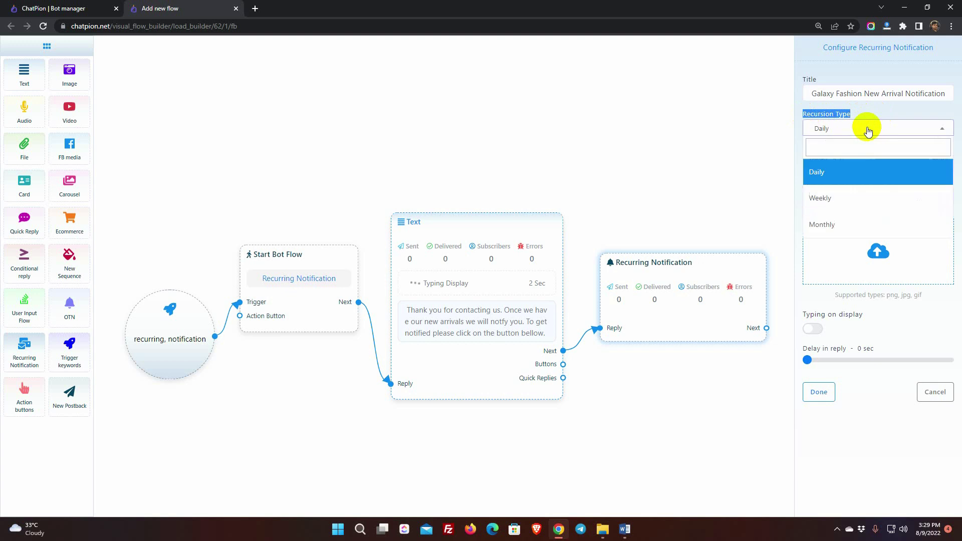
left_click(837, 198)
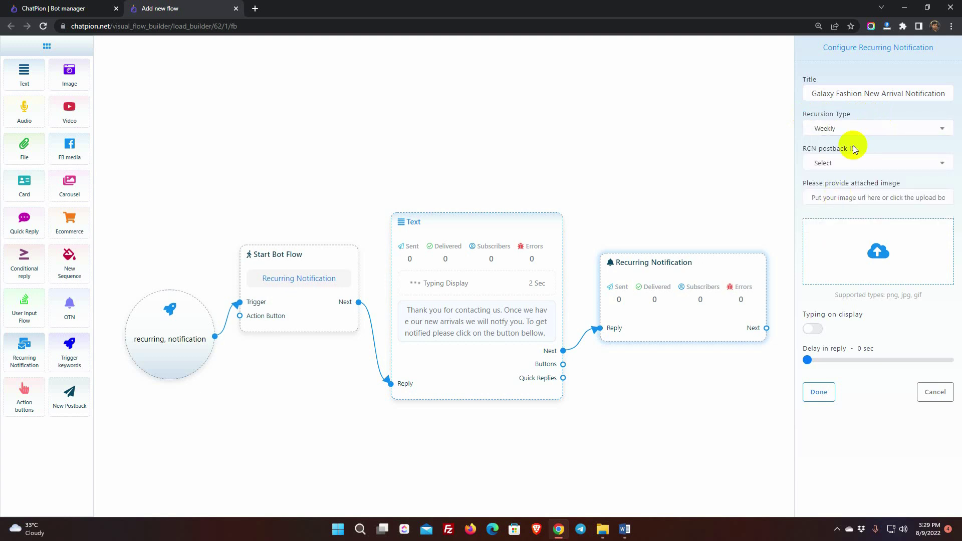
left_click(843, 163)
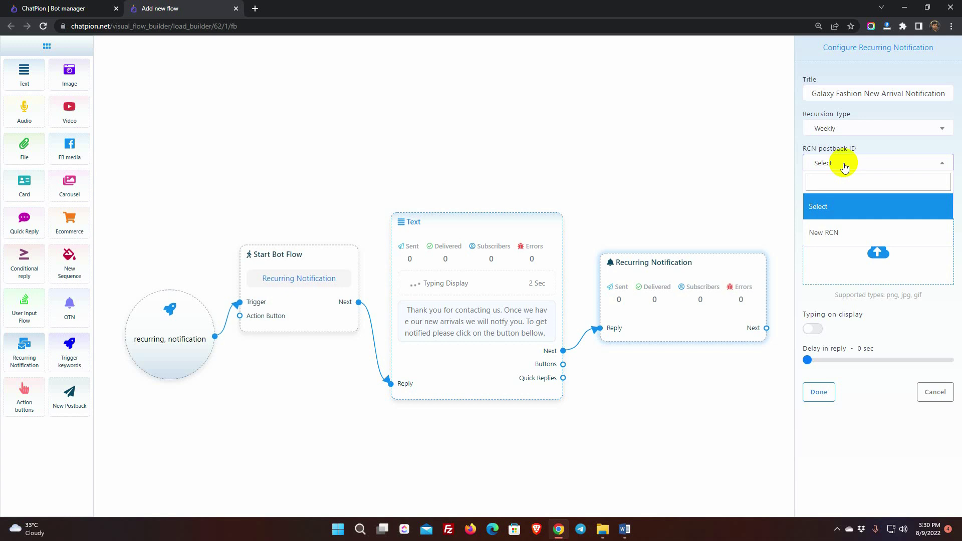
left_click(835, 233)
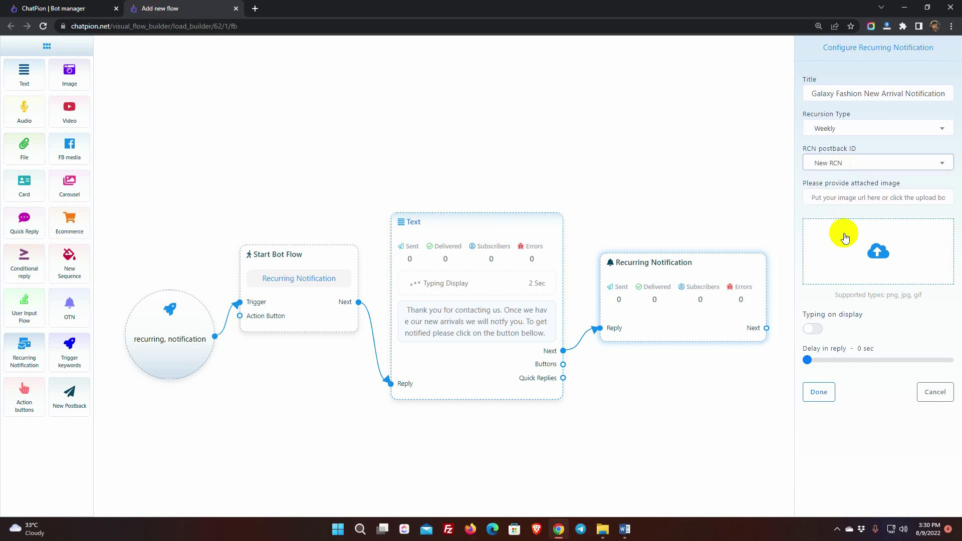
Give the notification the shirt image and typing display, then save it
left_click(876, 254)
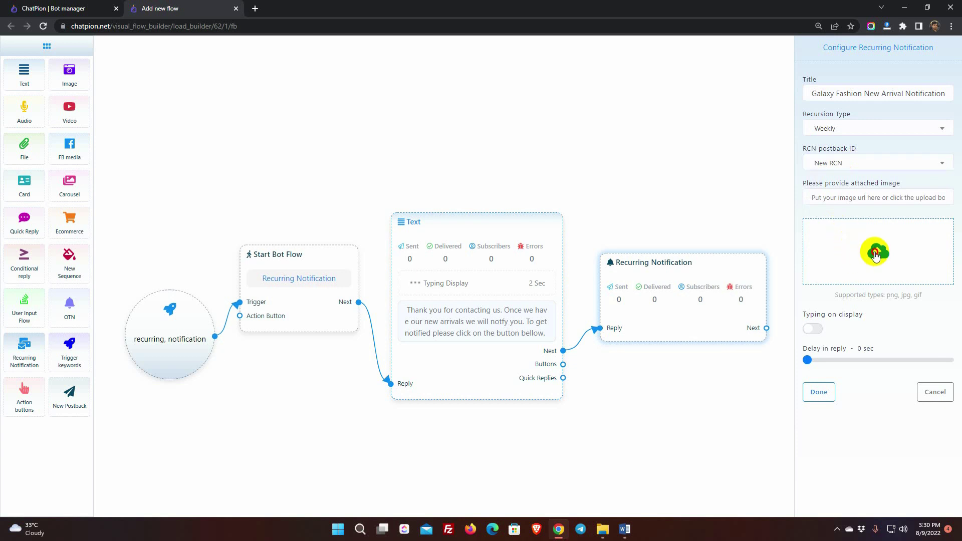
left_click(271, 151)
left_click(501, 326)
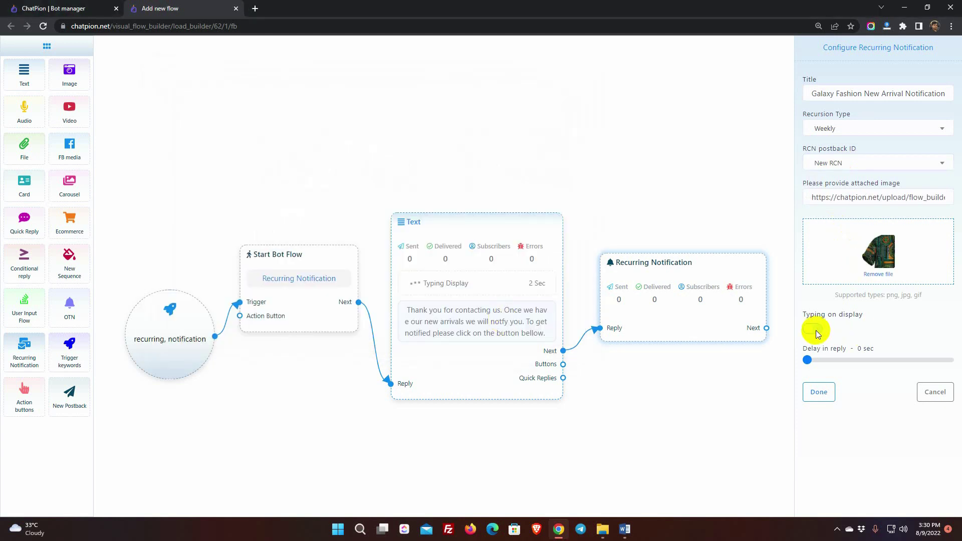
left_click(814, 331)
left_click(819, 393)
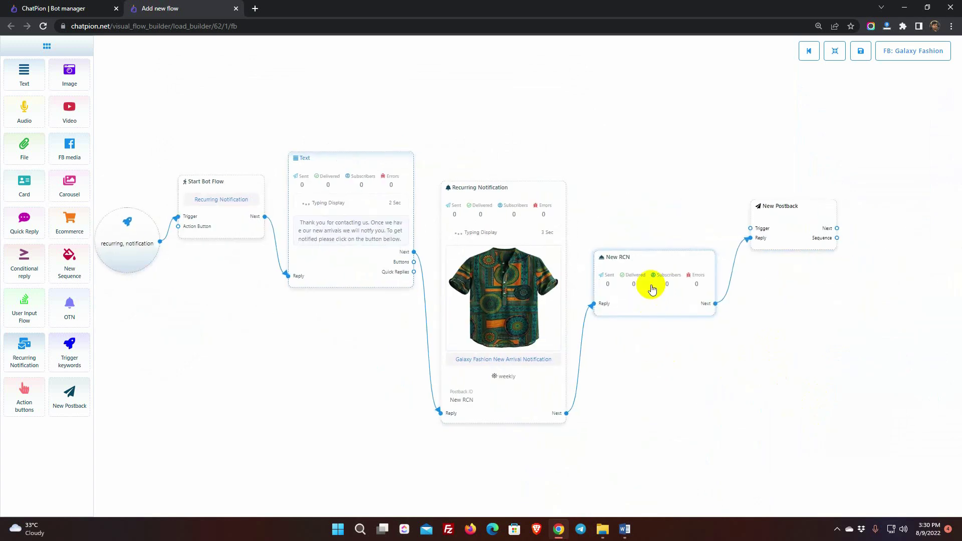
Name the RCN template 'Galaxy Fashion Recurring Notification' and title the next postback 'Reply'
double_click(652, 290)
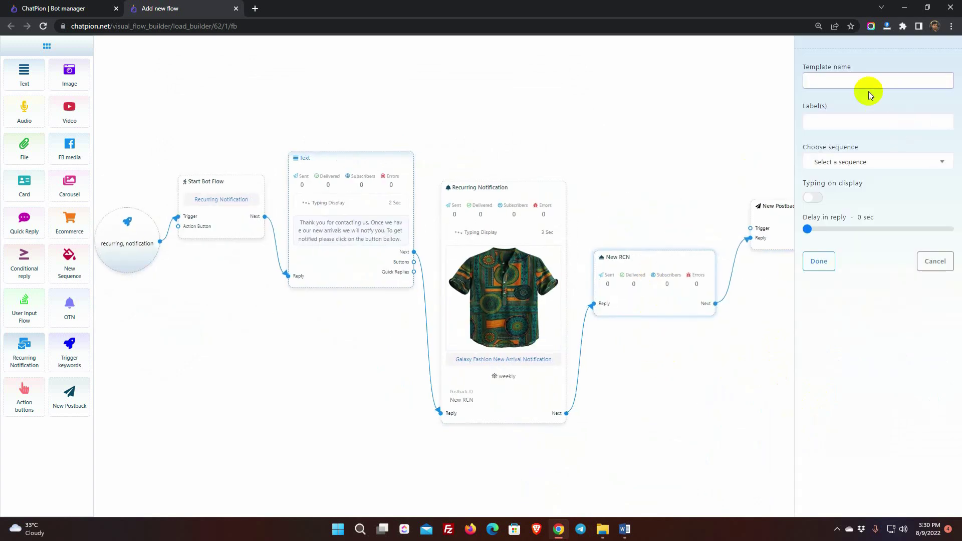
type("Galaxy Fashion Recurring Notification")
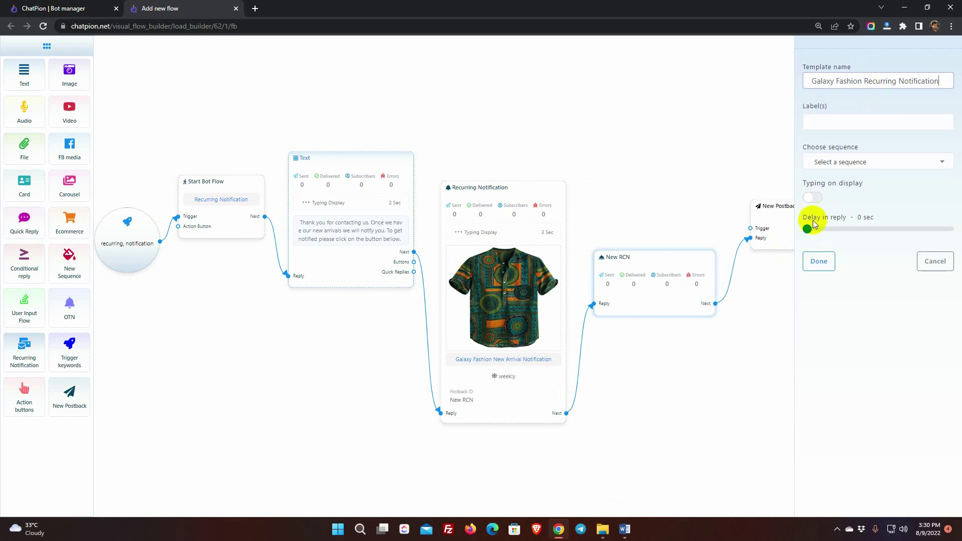
left_click(821, 262)
left_click(783, 226)
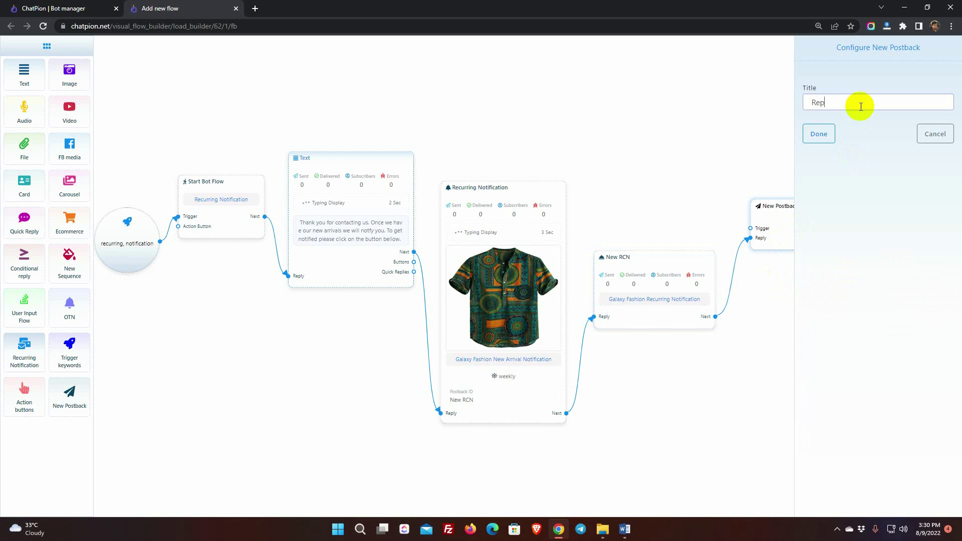
type("Reply")
left_click(824, 133)
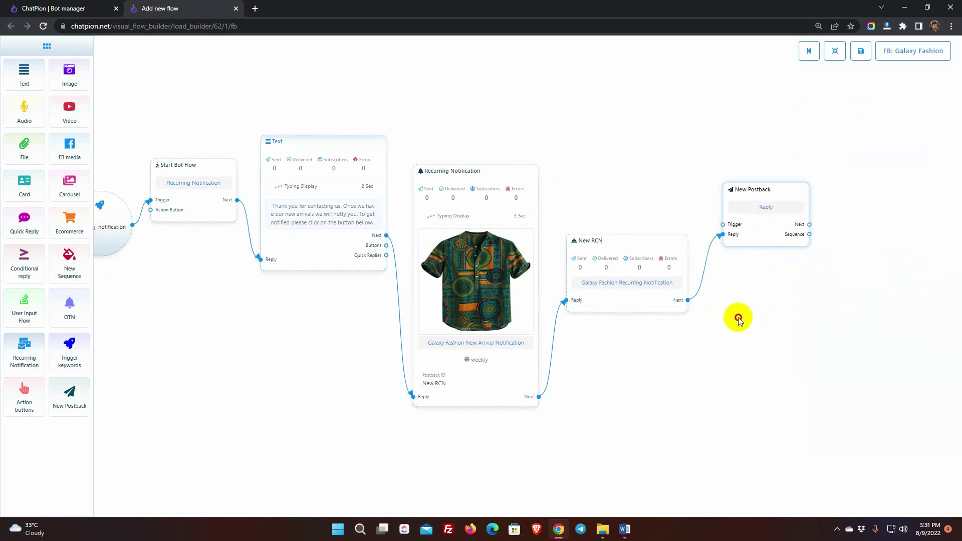
After Reply, add a Text node: 'Thank you for your interest on new arrivals...' with typing display
left_click_drag(758, 226, 816, 178)
left_click(854, 186)
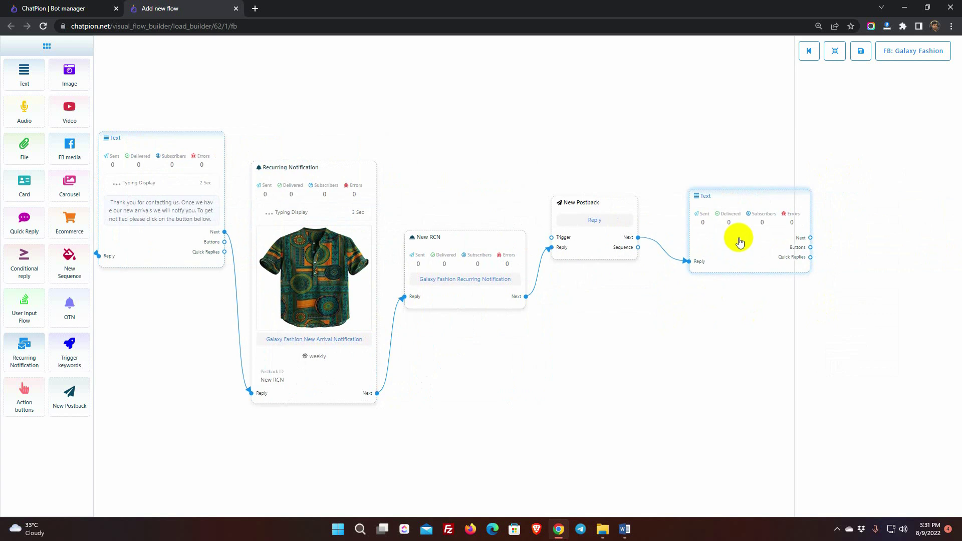
left_click(736, 240)
type("Thank you for your interest ")
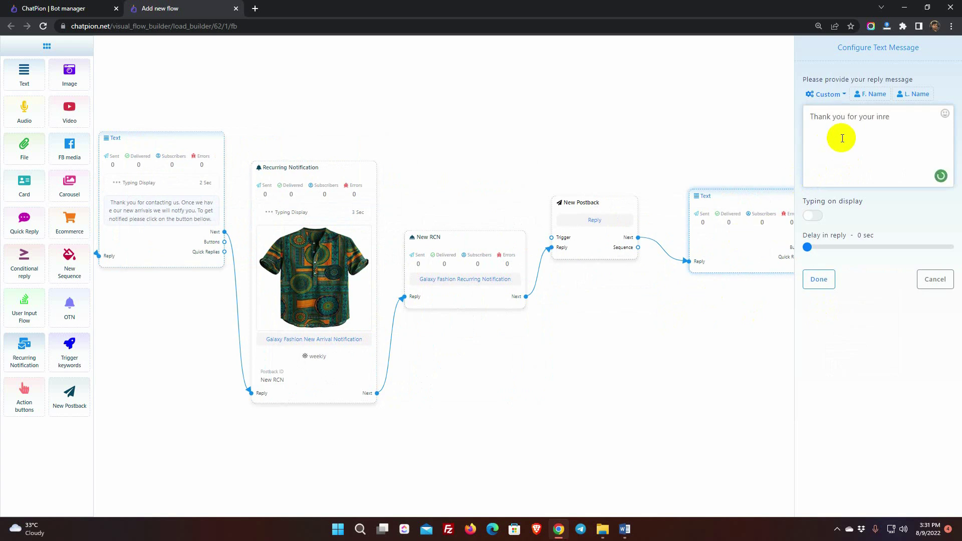
type("on new arrivals. Once we have arrivals we will notify you.")
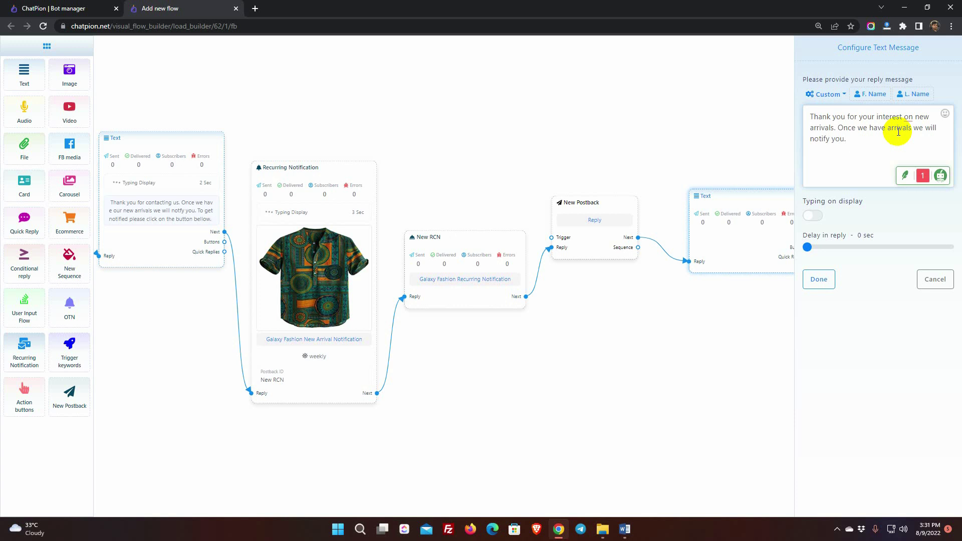
type(" Thanks")
left_click(813, 215)
left_click(819, 279)
Save the bot flow and open the Galaxy Fashion Facebook page
scroll(818, 280, "down", 2)
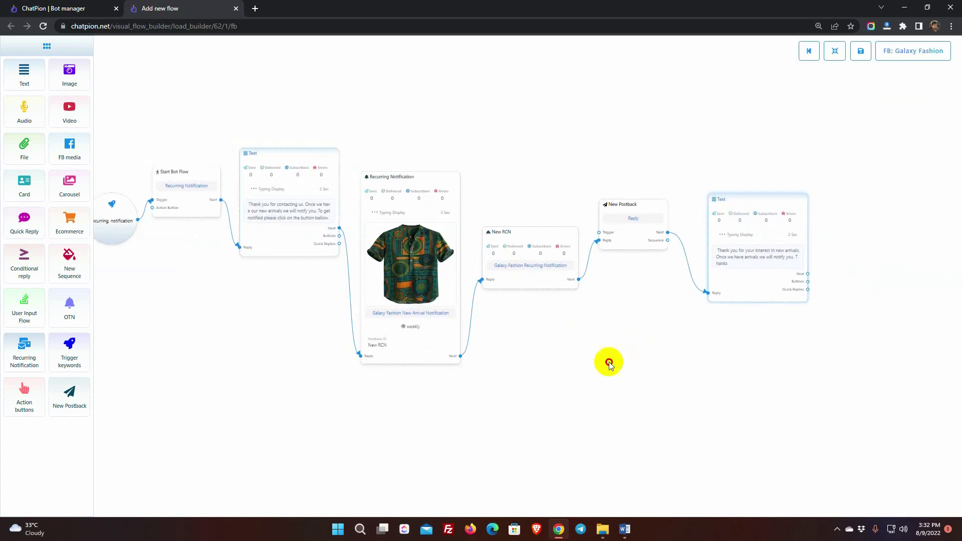
left_click(861, 52)
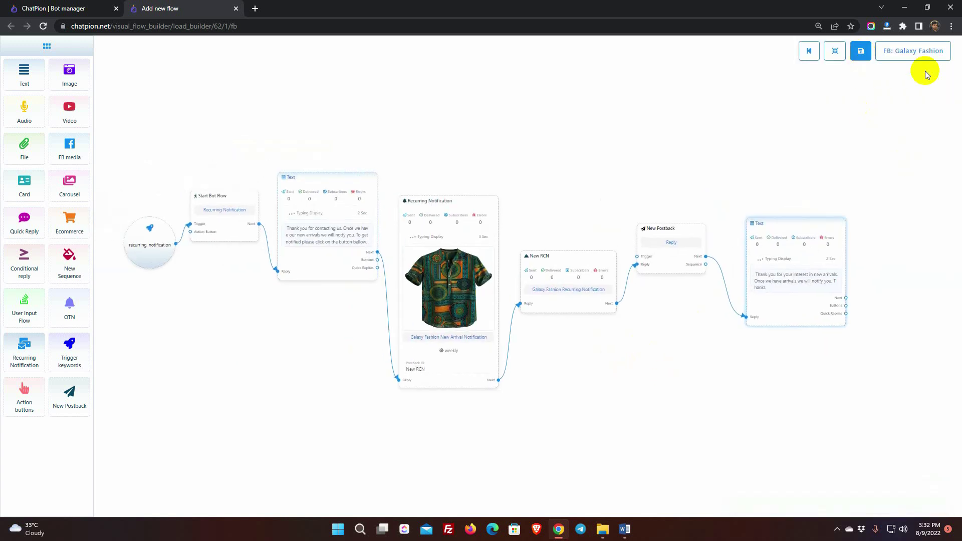
left_click(913, 51)
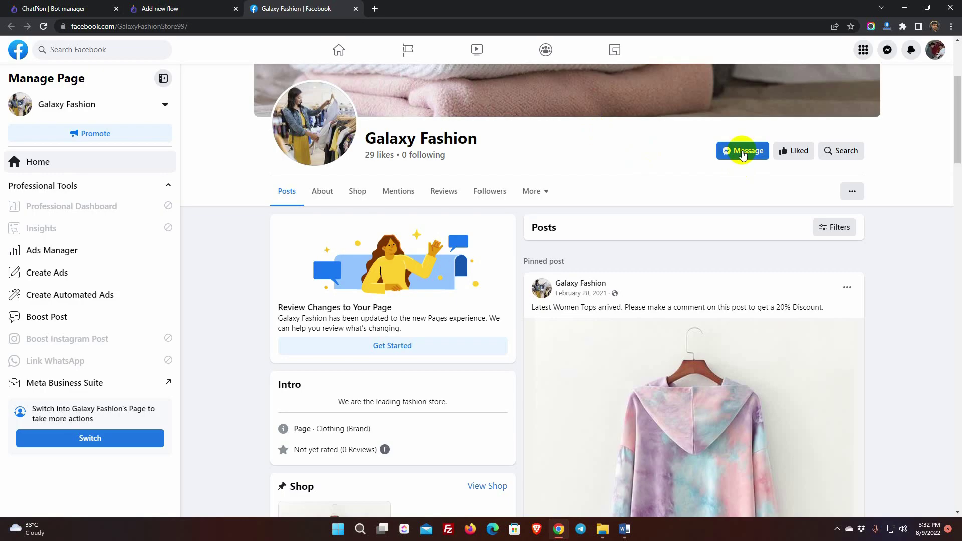
Send 'recurring' to Galaxy Fashion in Messenger, accept weekly messages, then open ChatPion's Broadcasting
left_click(743, 152)
left_click(835, 502)
type("recurring")
key("Return")
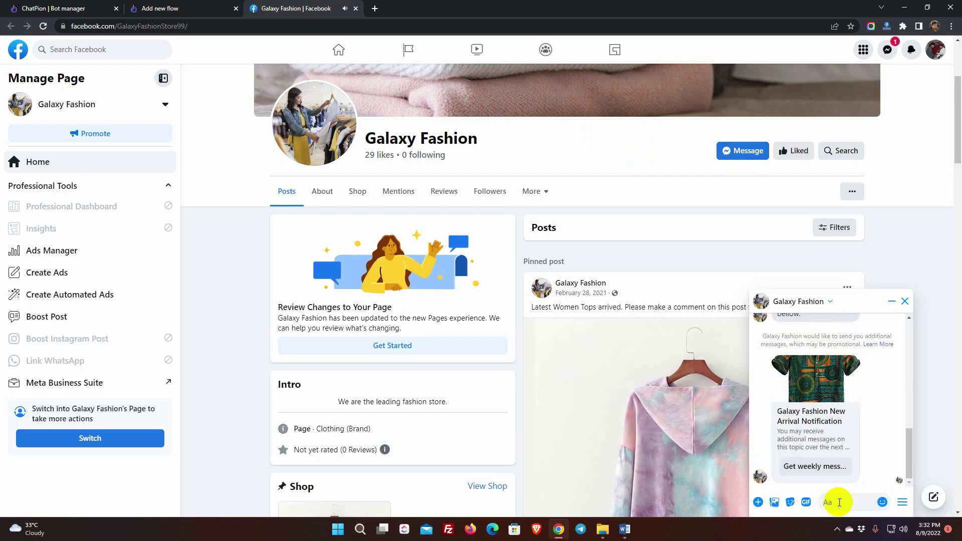
left_click(813, 466)
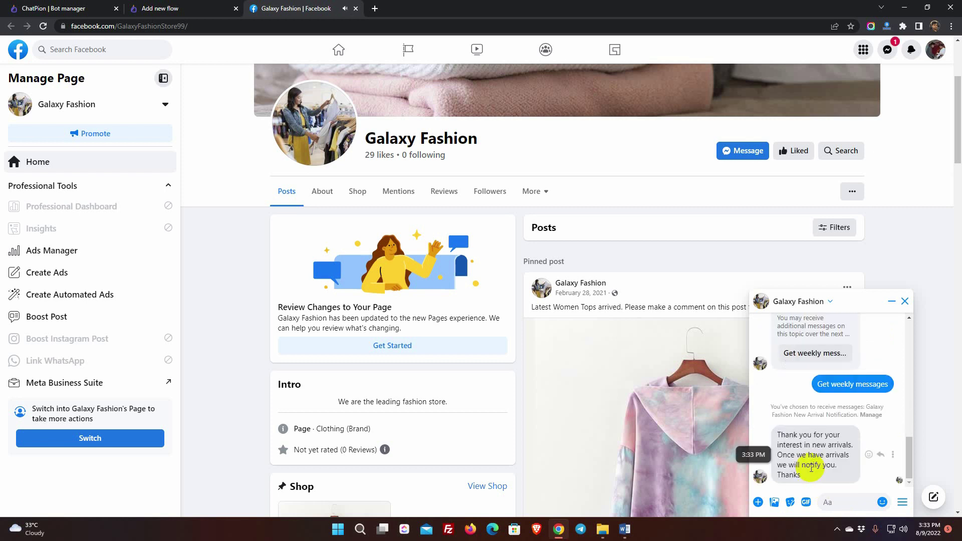
left_click(78, 7)
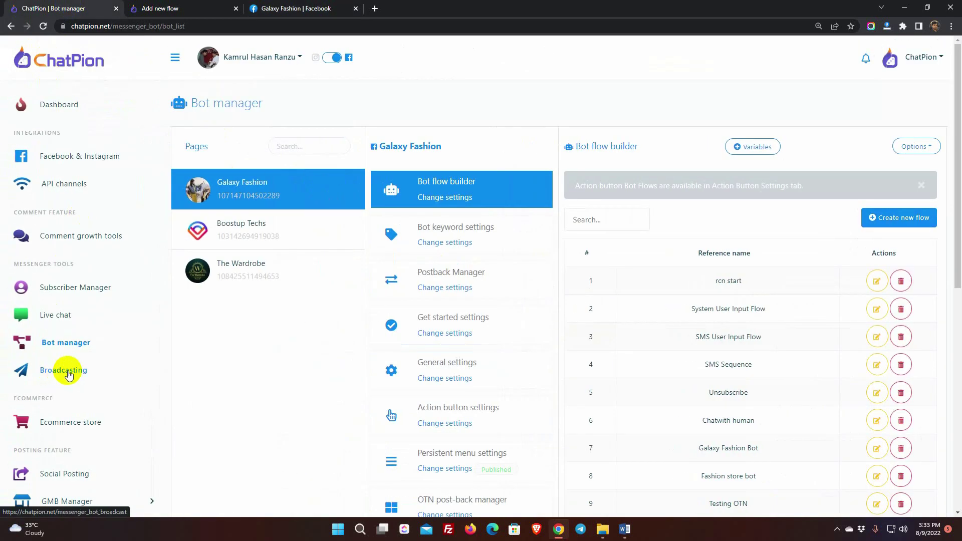
left_click(68, 372)
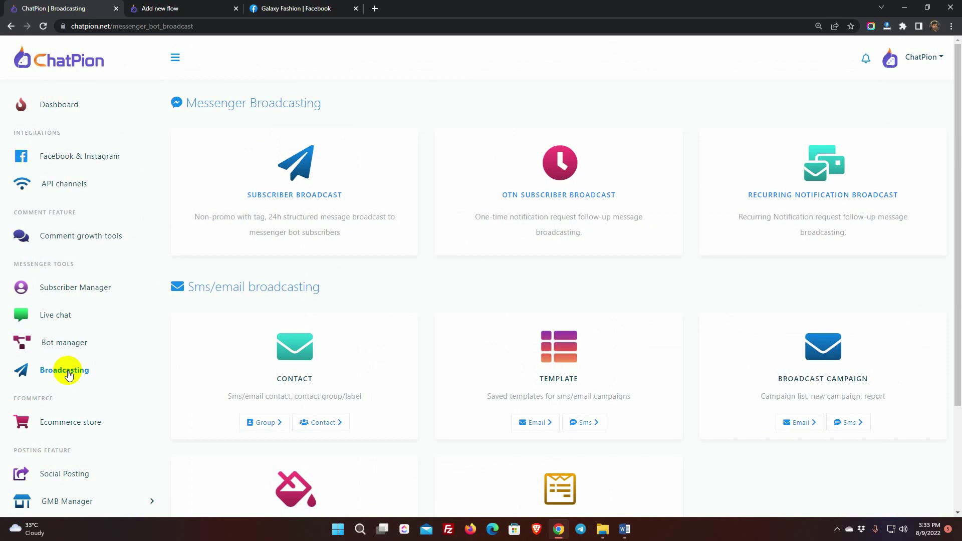
Create campaign 'Recurring broadcast' for Galaxy Fashion using the weekly Galaxy Fashion Recurring Notification template
left_click(825, 197)
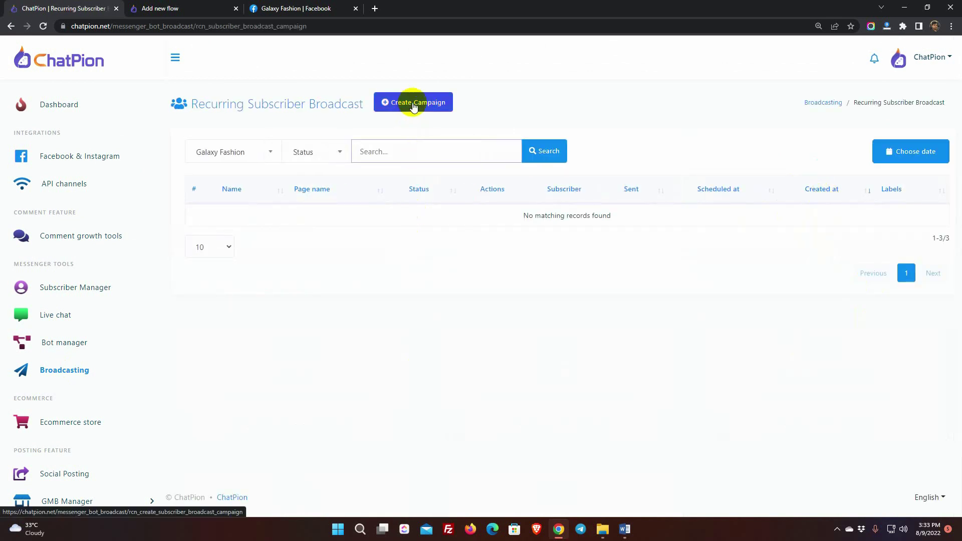
left_click(414, 105)
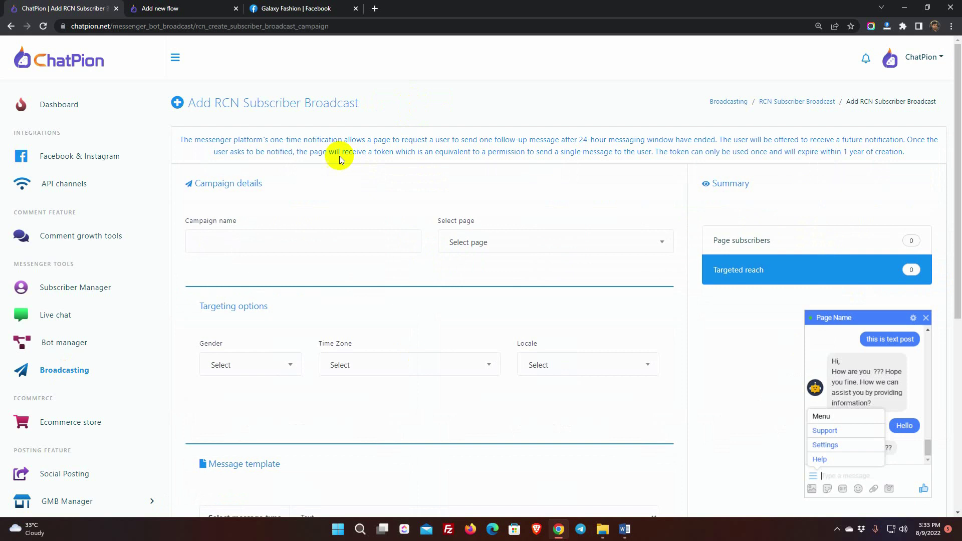
left_click(269, 241)
type("Recurring broadcast")
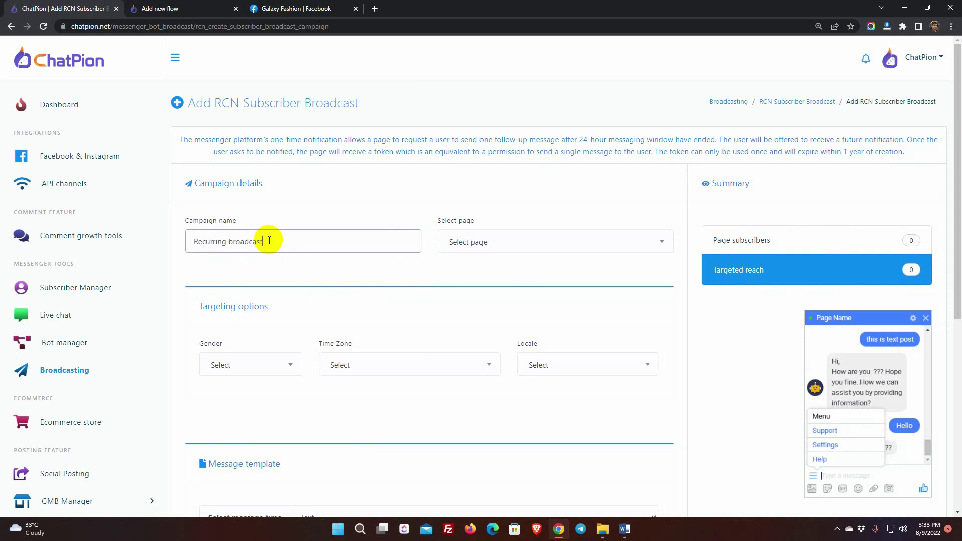
left_click(499, 243)
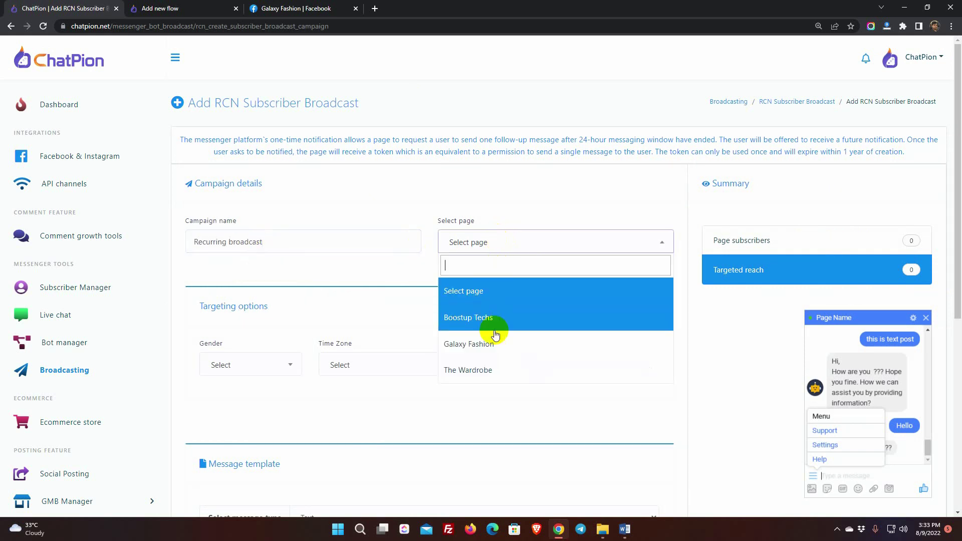
left_click(490, 342)
scroll(465, 320, "down", 1)
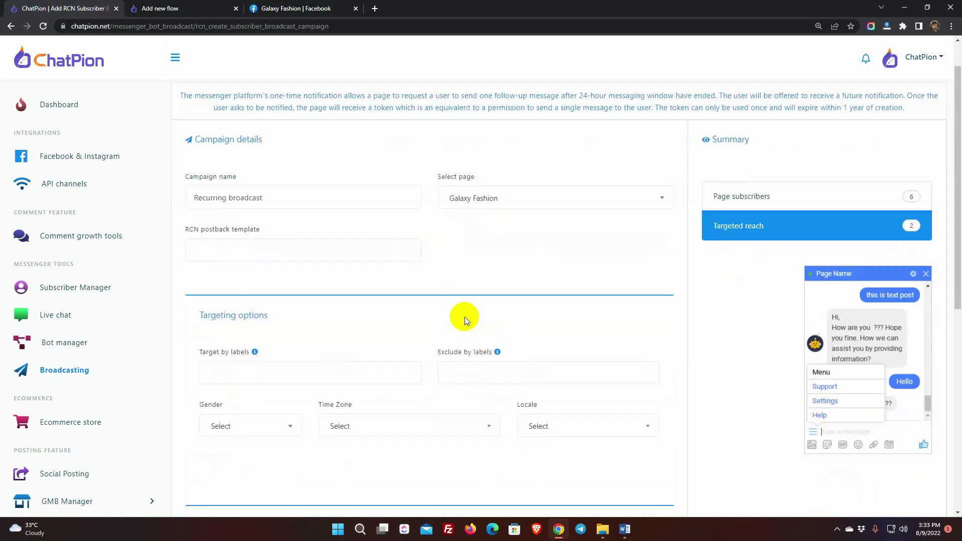
left_click(247, 243)
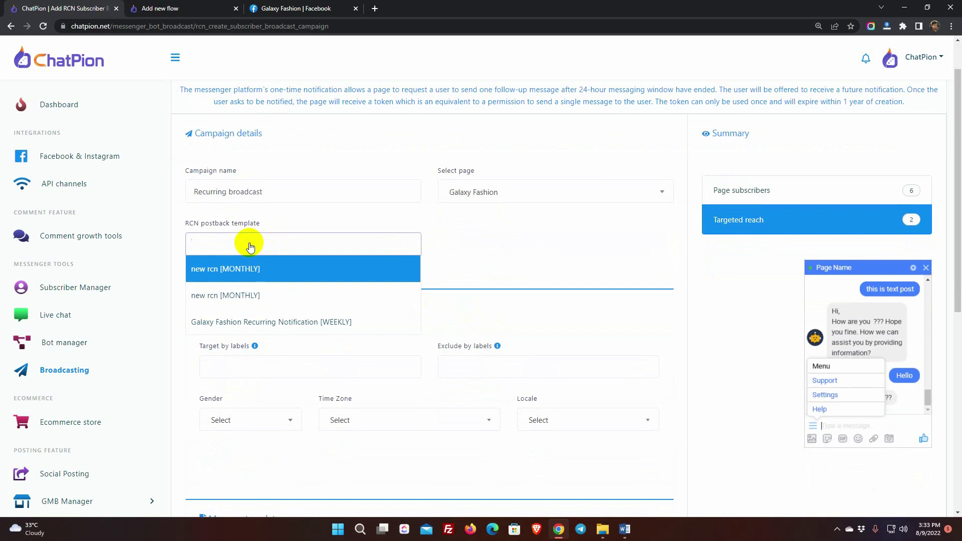
left_click(301, 326)
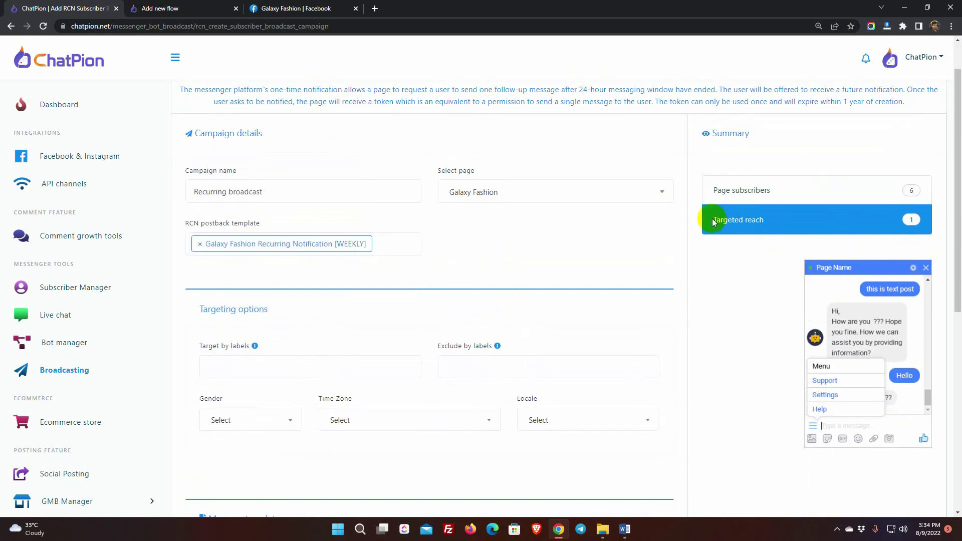
left_click_drag(715, 218, 731, 219)
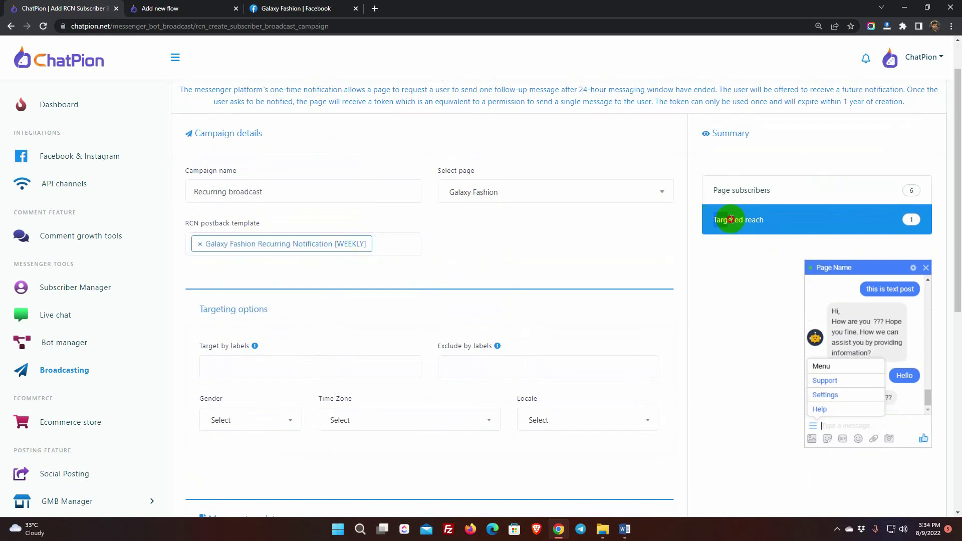
left_click(911, 221)
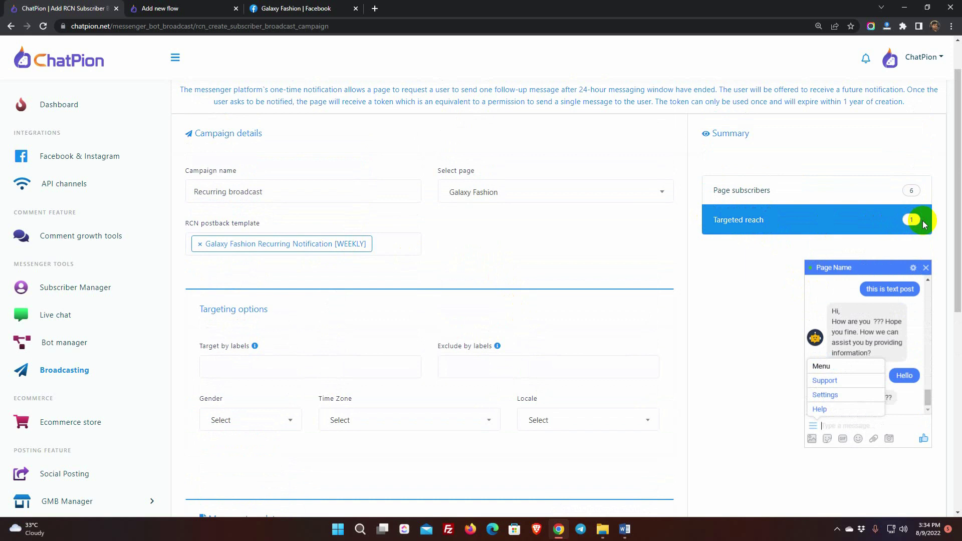
scroll(925, 225, "down", 1)
left_click_drag(197, 260, 280, 266)
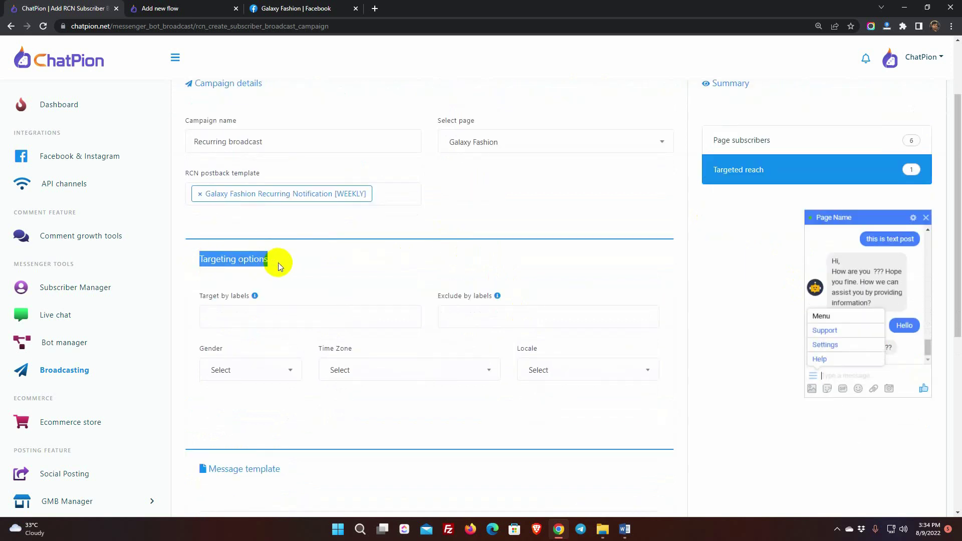
left_click(315, 264)
left_click(254, 318)
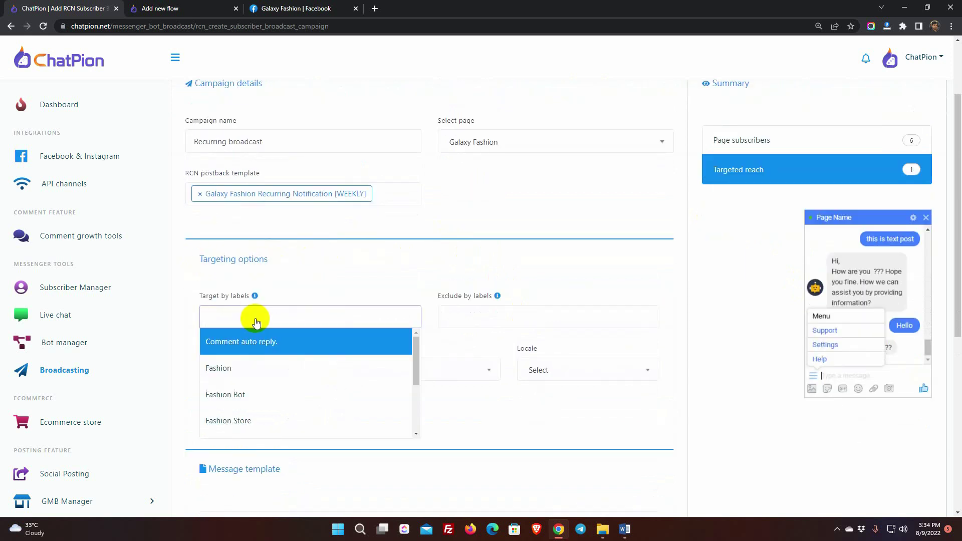
left_click(398, 306)
left_click(498, 319)
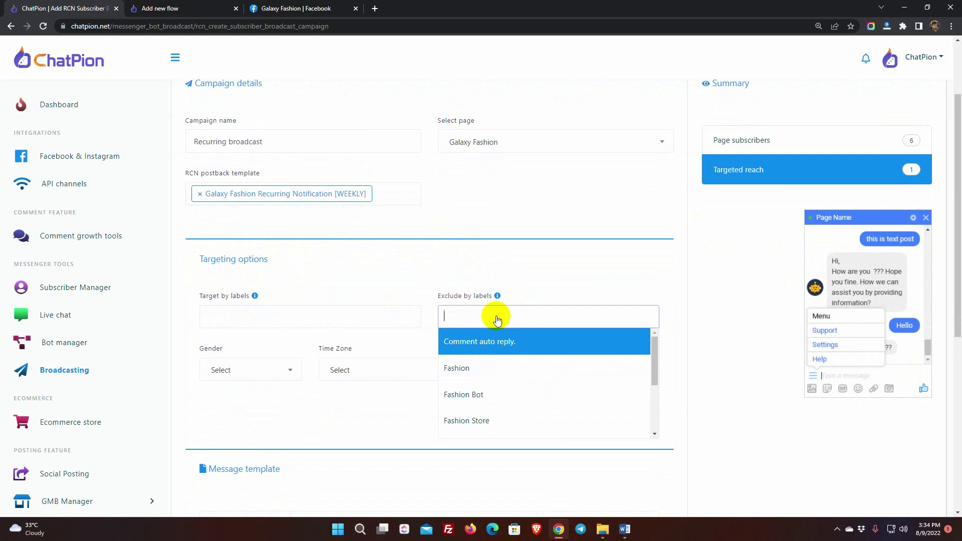
left_click(496, 318)
scroll(215, 325, "down", 1)
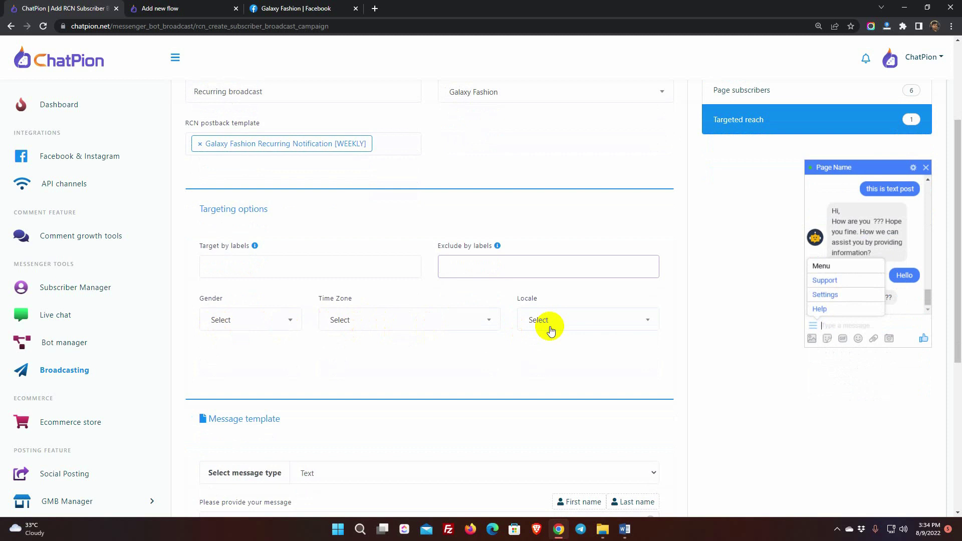
Set message type to Text with buttons and begin with 'Hello, {{first_name}}' plus a new line
scroll(552, 328, "down", 3)
left_click_drag(281, 269, 215, 268)
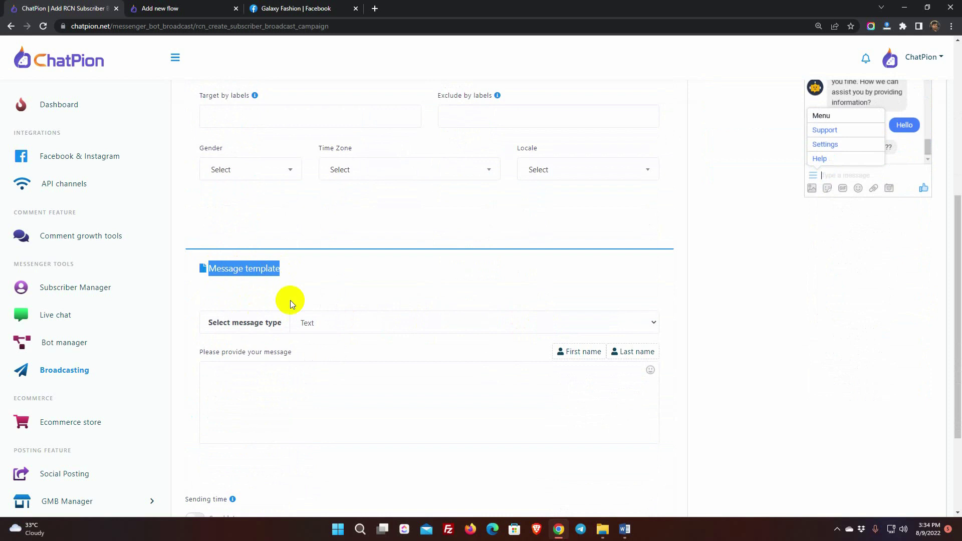
left_click(314, 278)
scroll(315, 279, "down", 1)
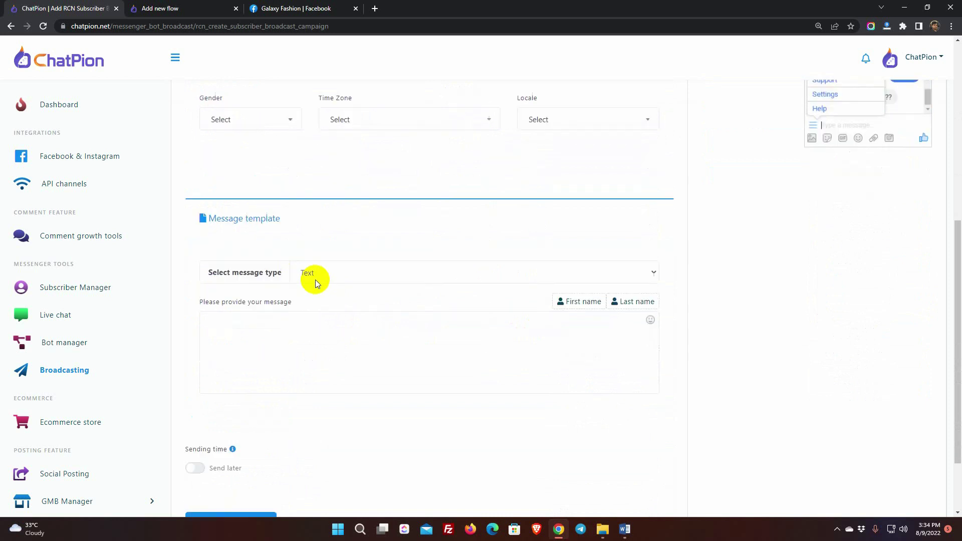
left_click(359, 274)
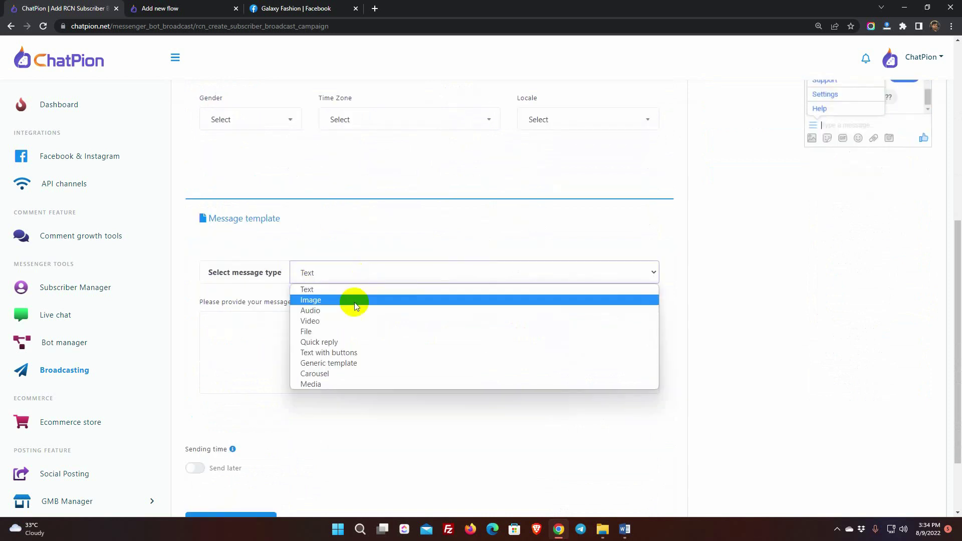
left_click(344, 352)
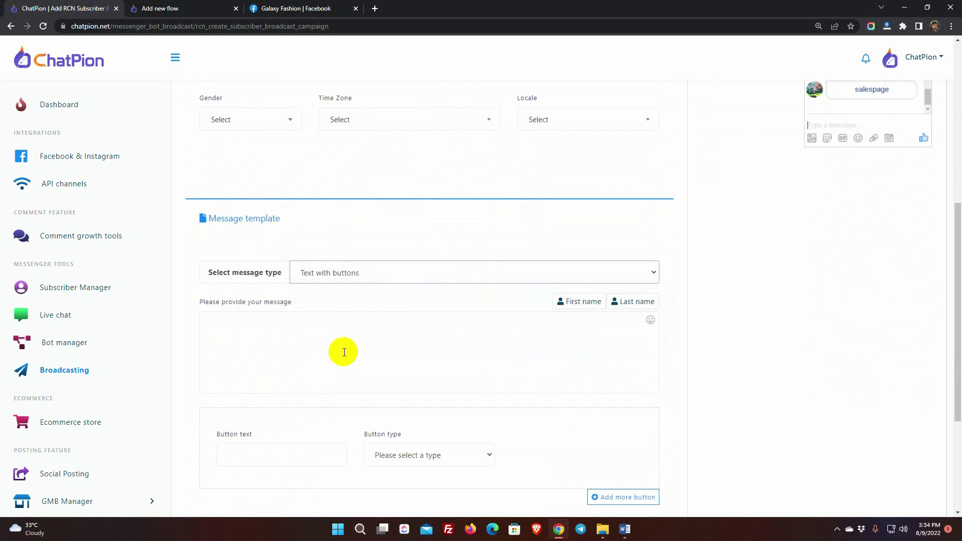
scroll(313, 314, "down", 1)
left_click(246, 278)
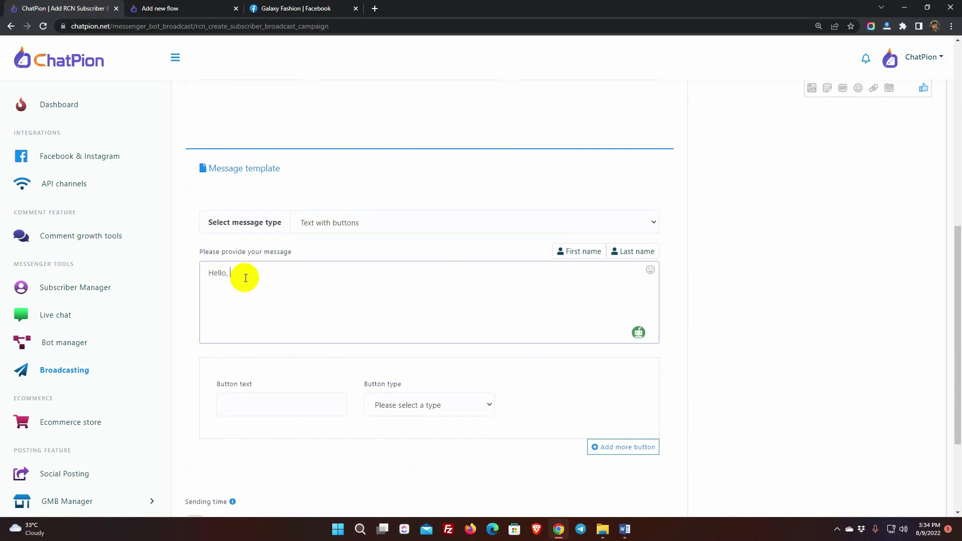
left_click(583, 253)
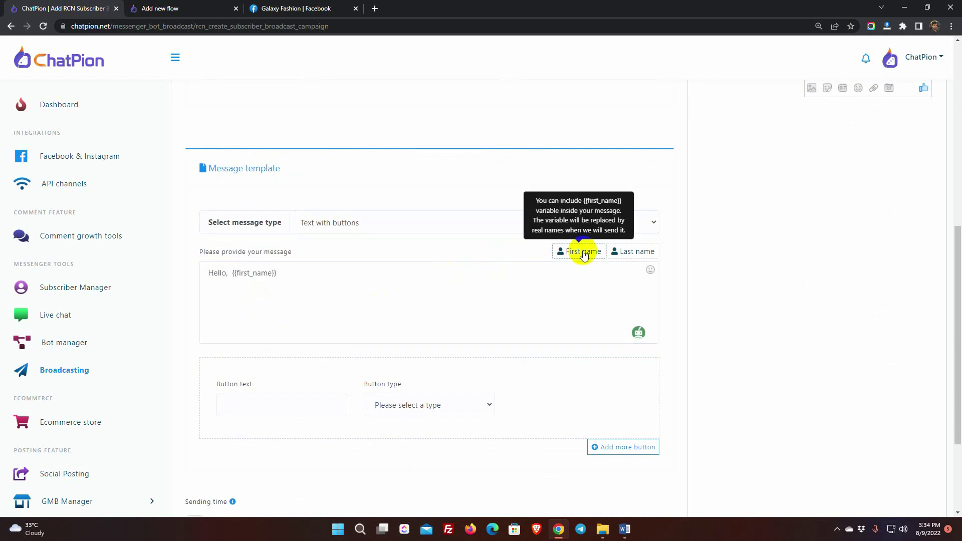
left_click(316, 278)
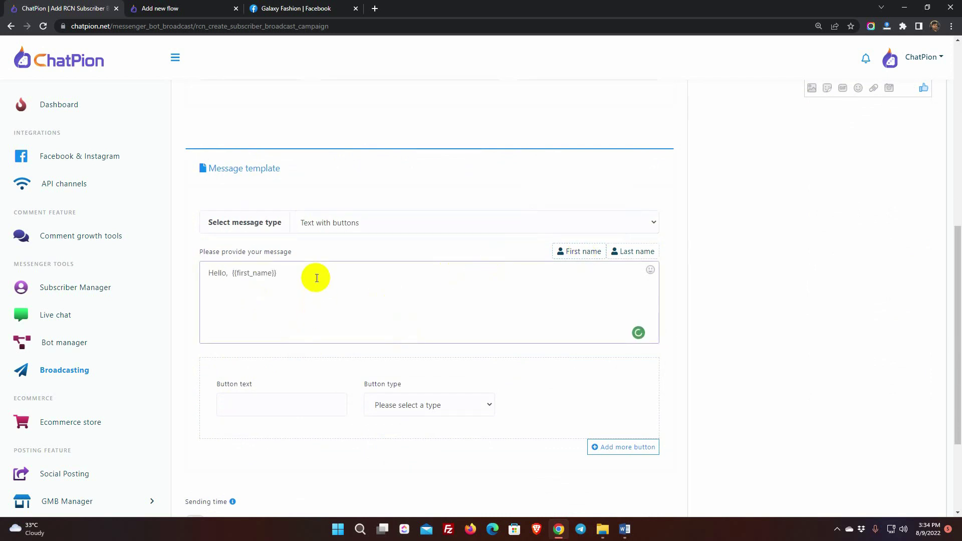
key("Return")
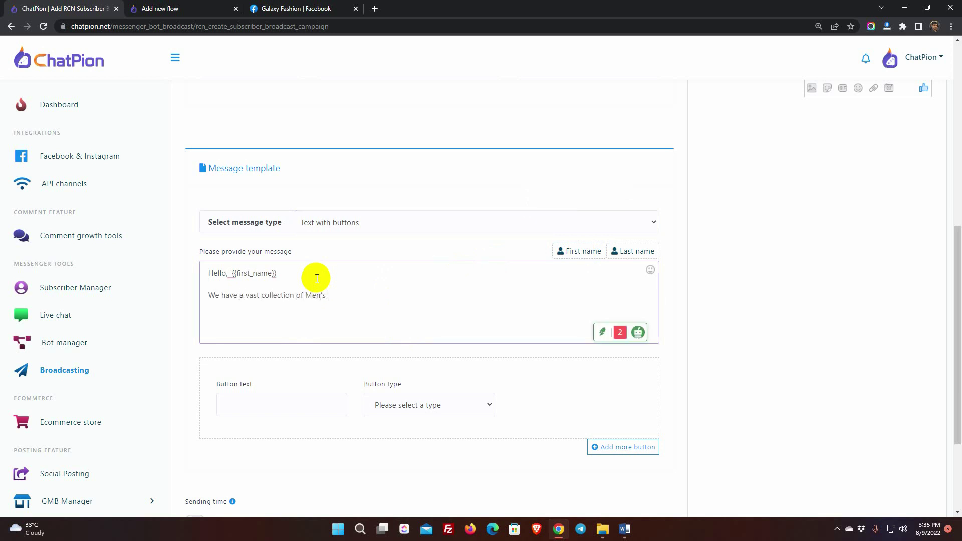
Finish the shirts announcement and add a 'Check New Shirts' postback button to Full Sleeve Shirts
type("shirts. You can check them now.")
scroll(316, 278, "down", 1)
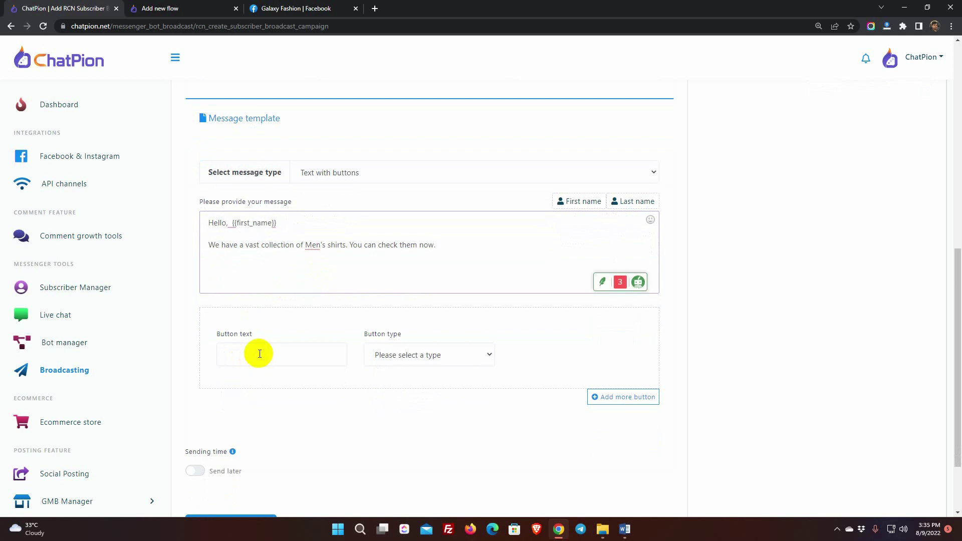
left_click(259, 355)
type("Check New Shirts")
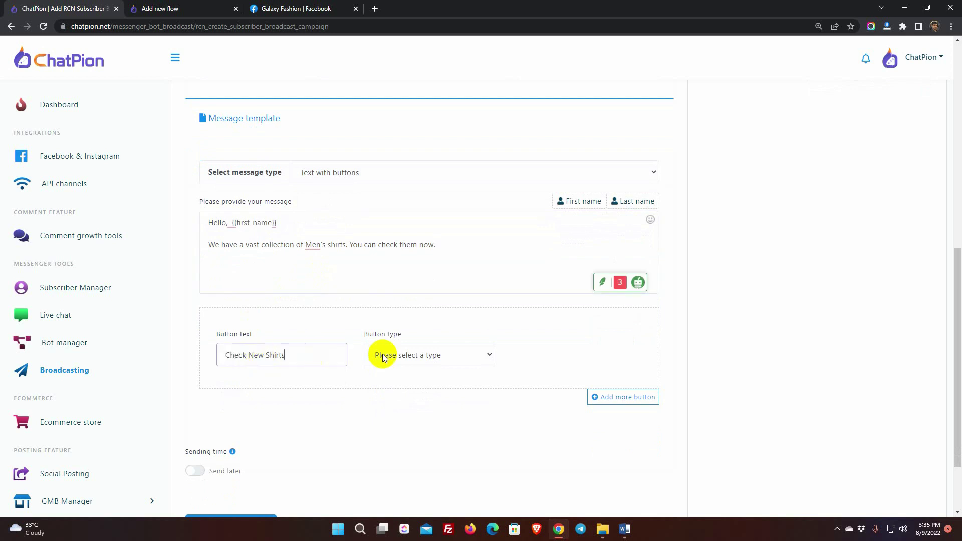
left_click(431, 355)
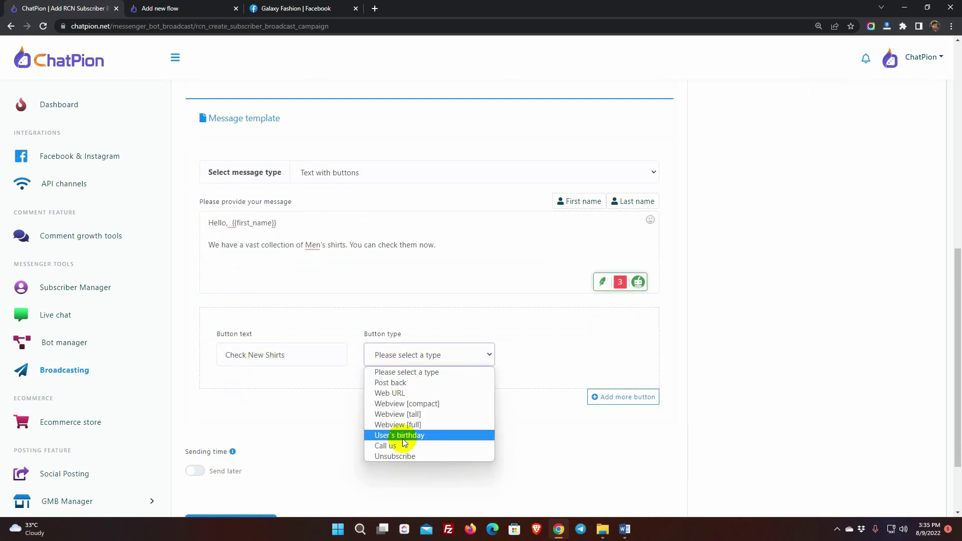
left_click(398, 384)
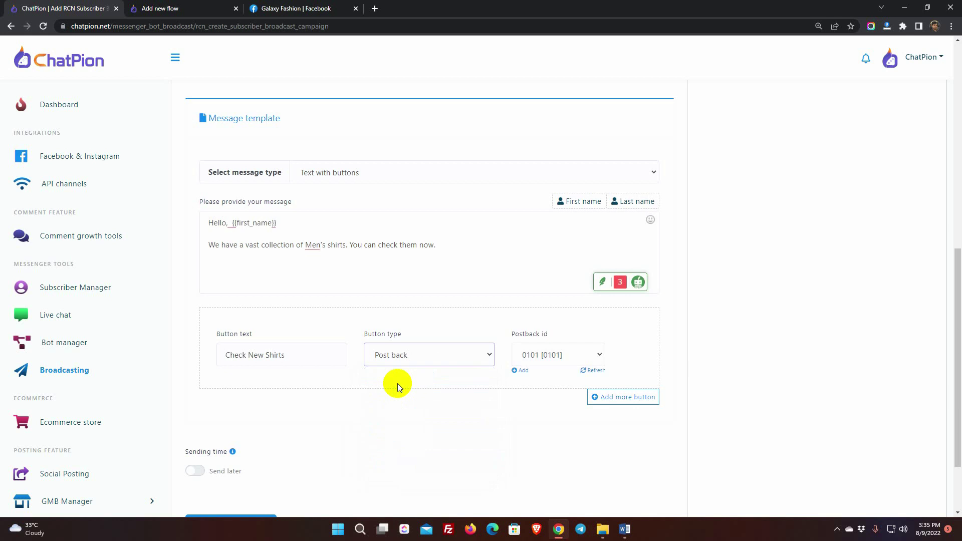
left_click(552, 355)
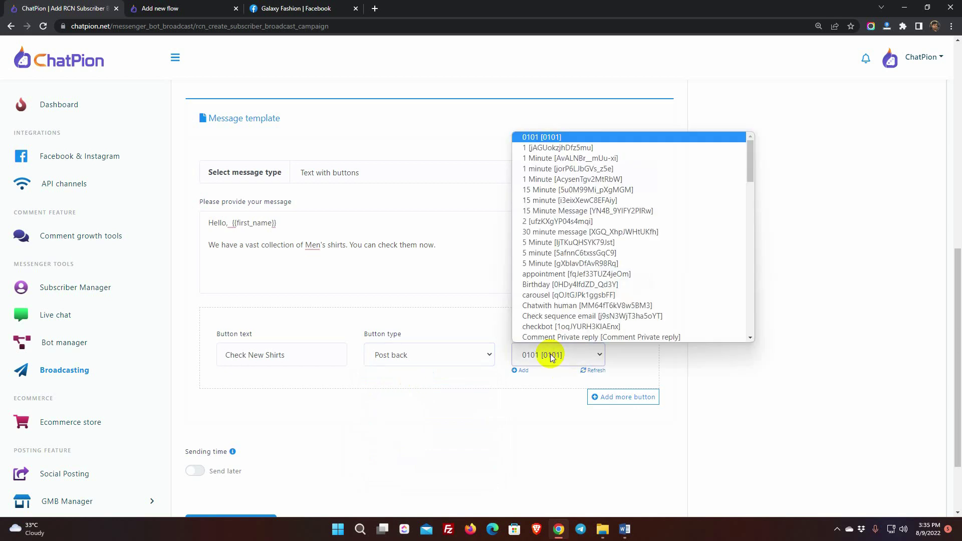
scroll(576, 246, "down", 4)
left_click(569, 274)
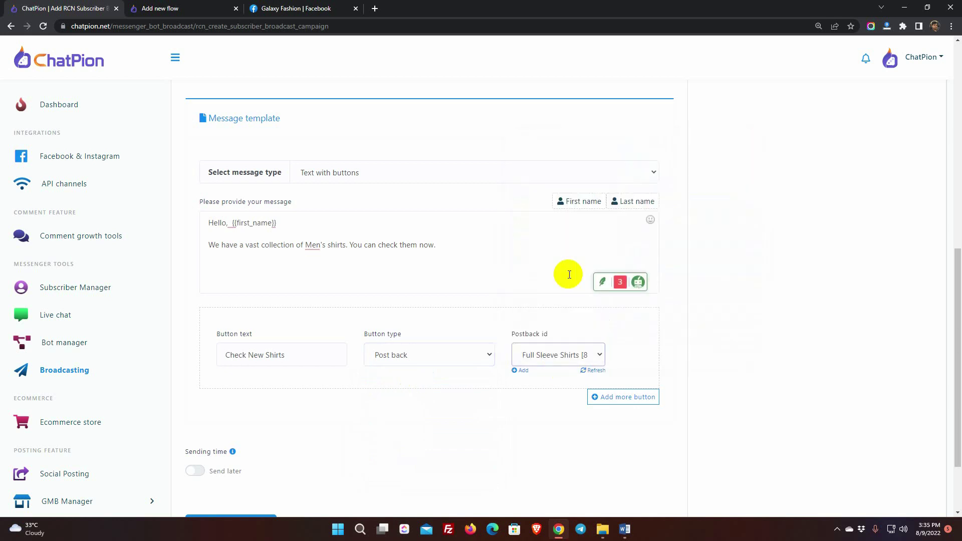
Remove the extra empty button, leave Send later off, and submit the campaign
left_click(618, 398)
scroll(535, 411, "down", 2)
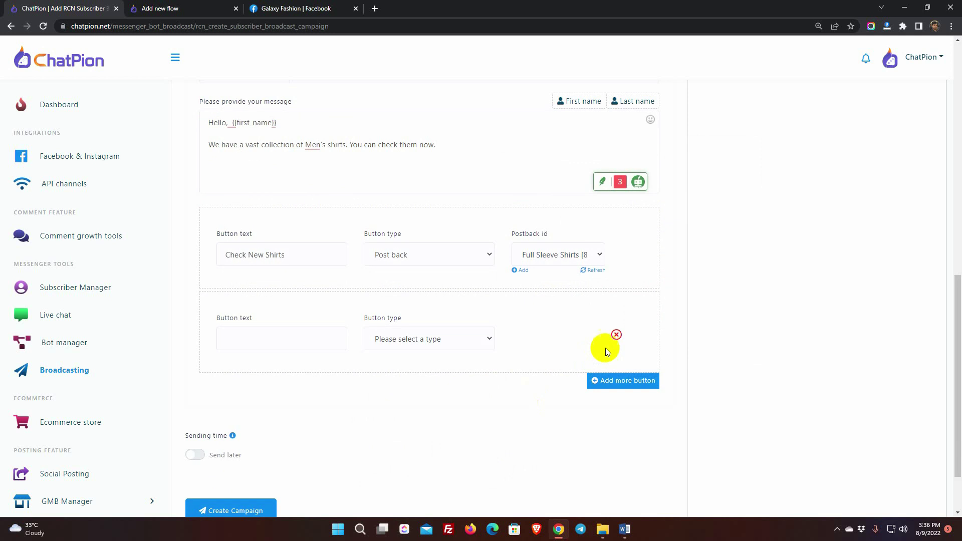
left_click(616, 335)
left_click_drag(185, 360, 203, 361)
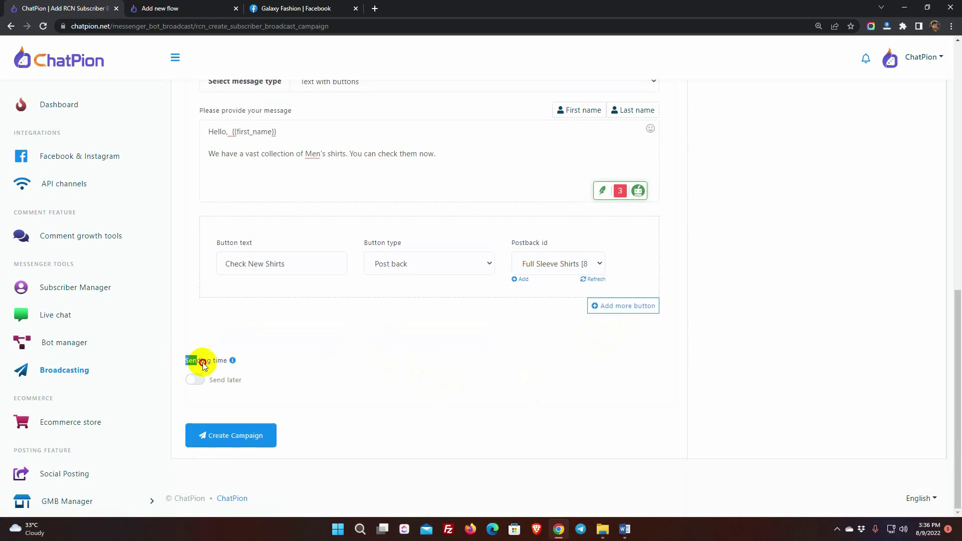
left_click(193, 392)
left_click(195, 380)
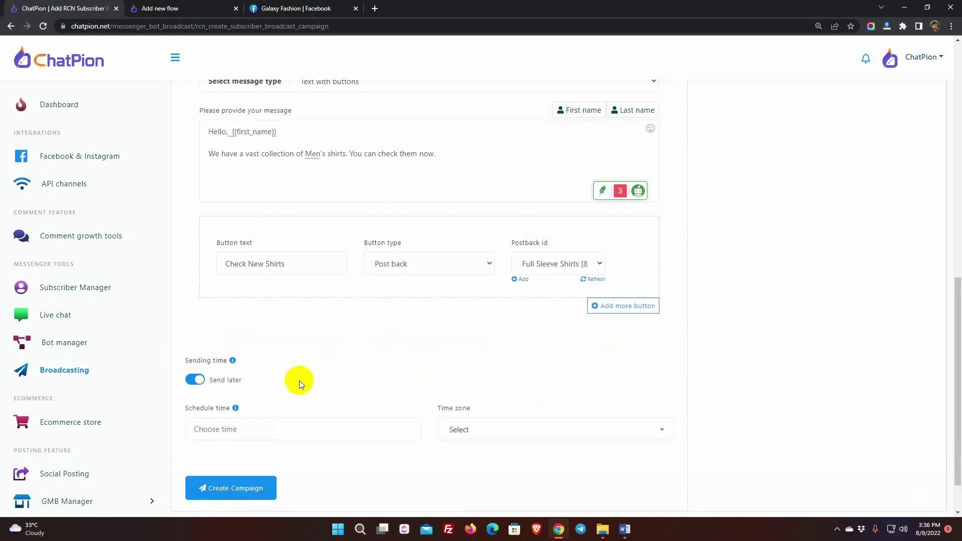
scroll(299, 384, "down", 1)
left_click(185, 359)
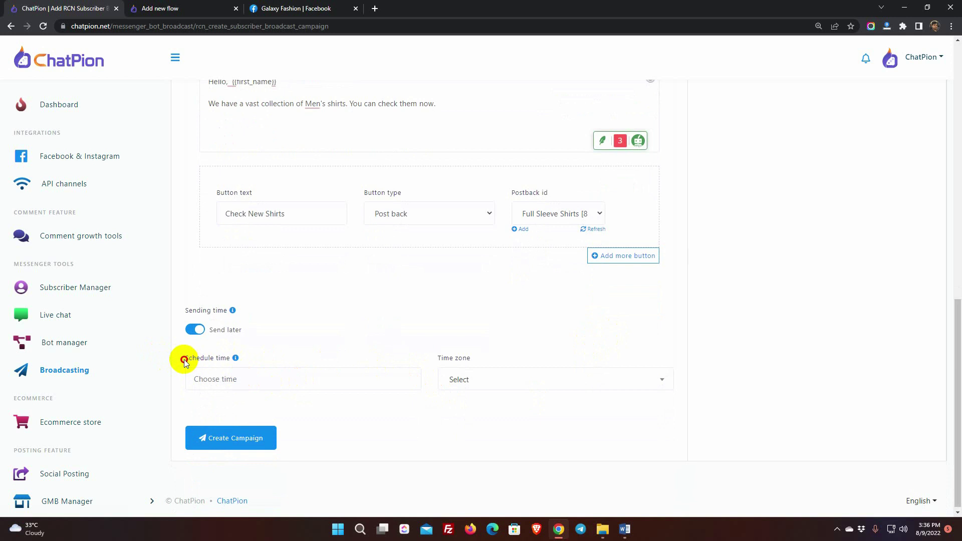
left_click_drag(185, 362, 495, 359)
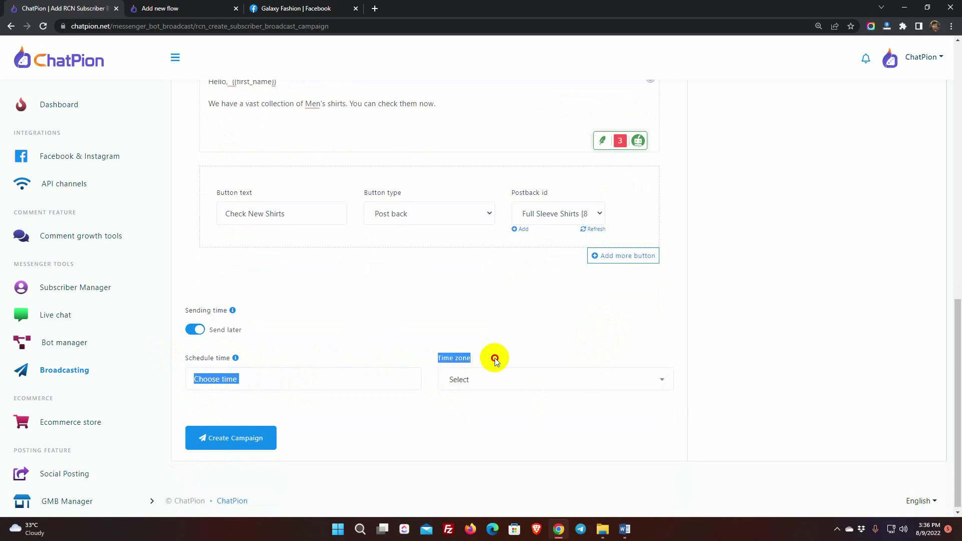
left_click(495, 360)
left_click(196, 329)
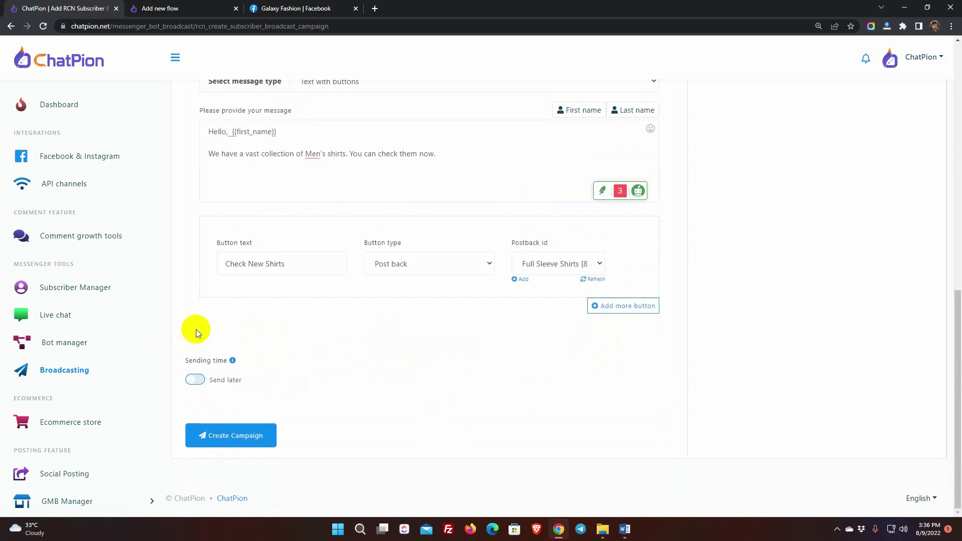
left_click(236, 438)
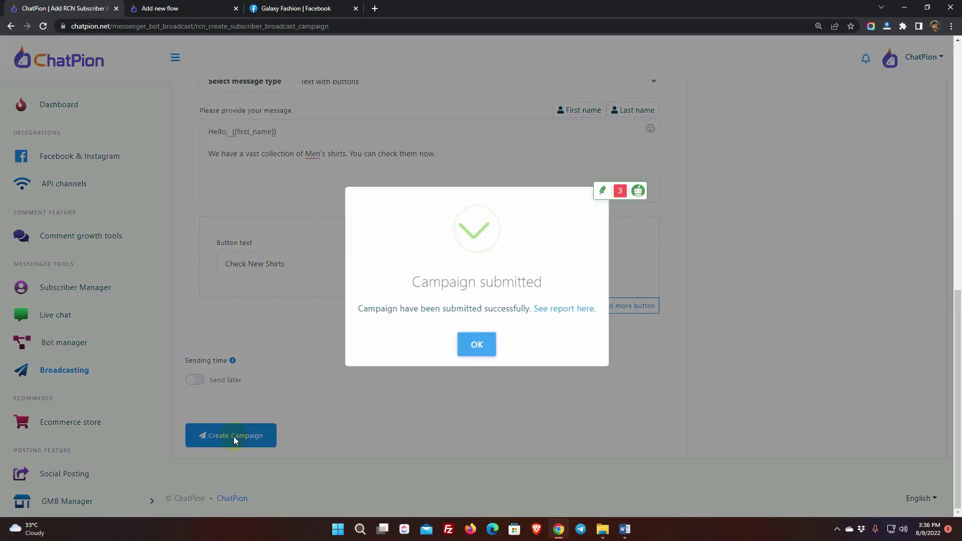
Open the campaign report, then confirm the broadcast greeting arrived in Galaxy Fashion's Messenger chat
left_click(571, 315)
left_click(316, 7)
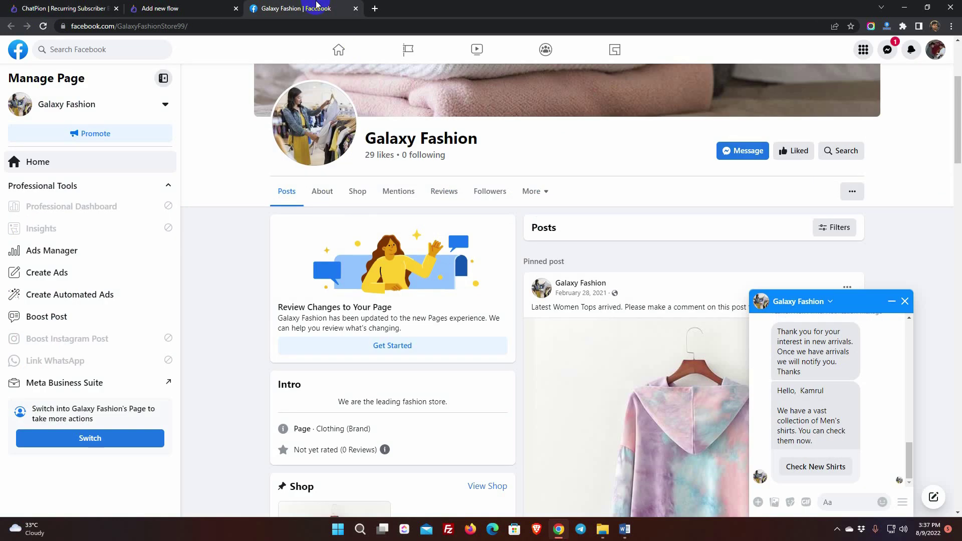
left_click_drag(777, 391, 794, 390)
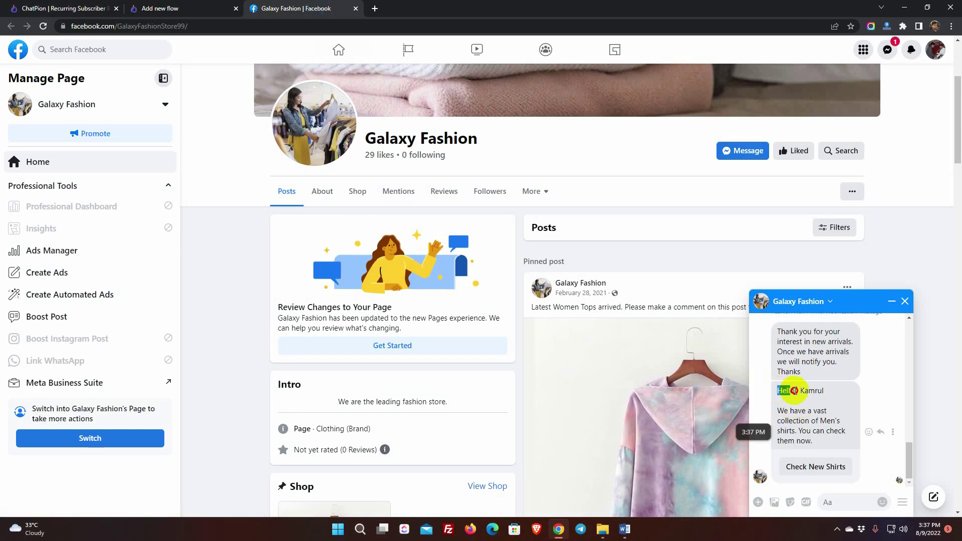
Reply with Check New Shirts and view the returned Full Sleeve Shirt card at $18.00
left_click(848, 467)
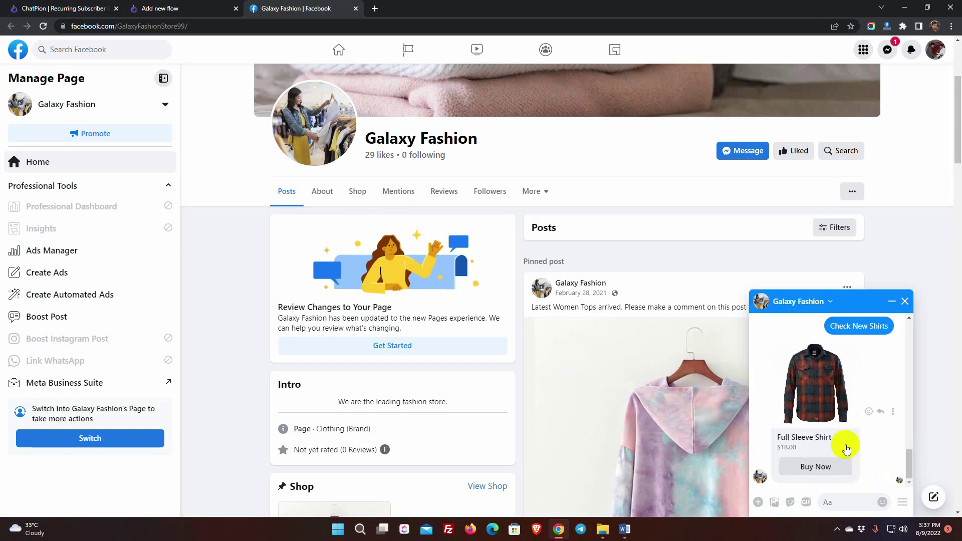
scroll(852, 451, "down", 2)
scroll(866, 454, "up", 4)
scroll(868, 456, "down", 2)
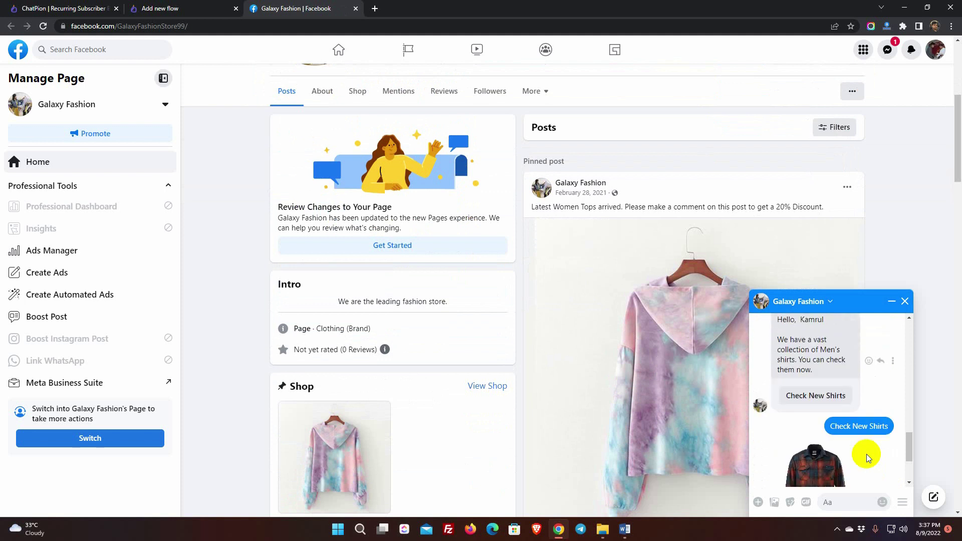
scroll(868, 458, "down", 3)
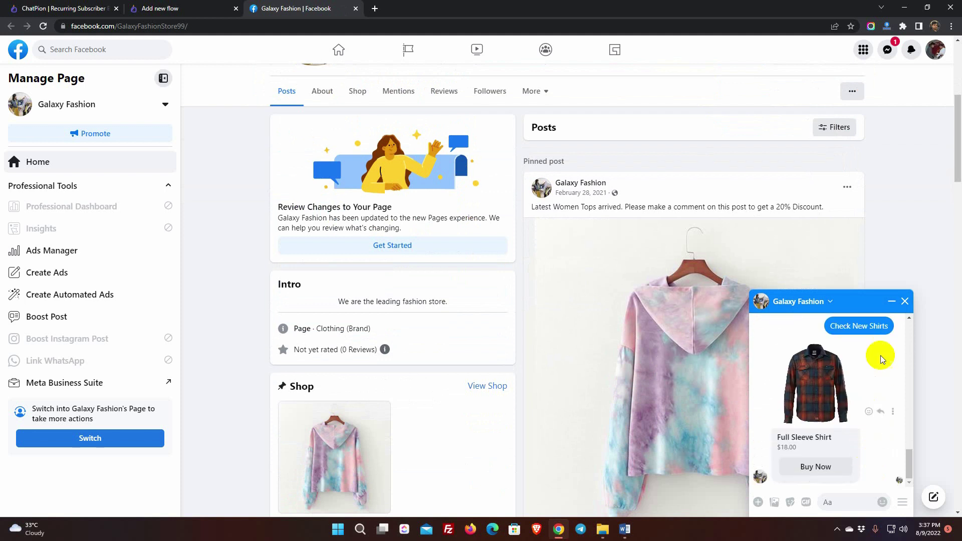